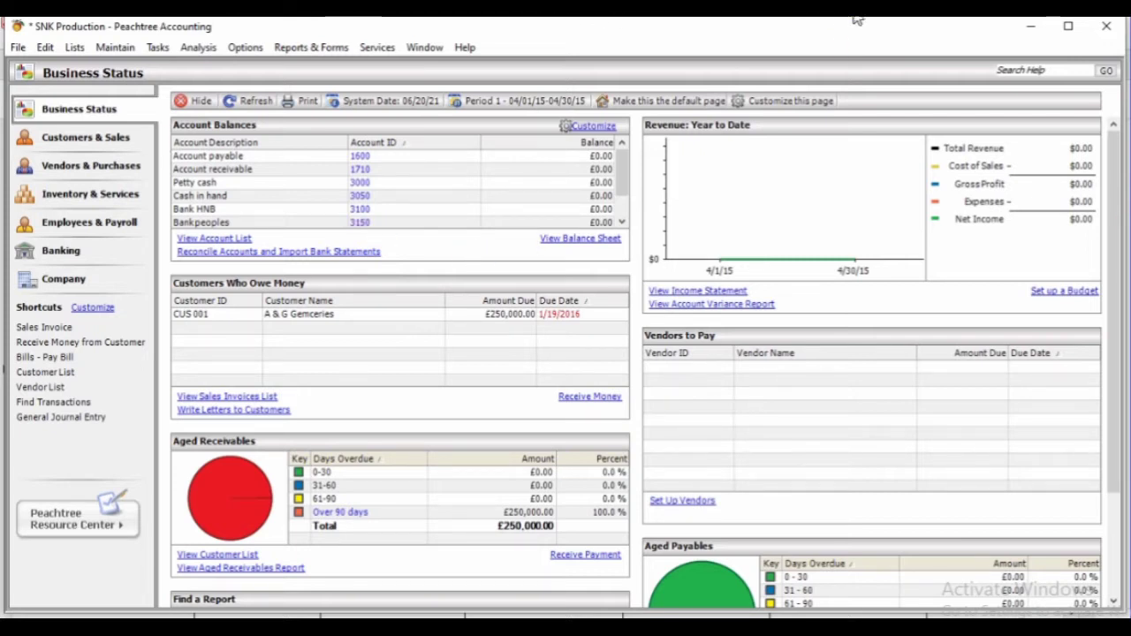
Open the Vendors & Purchases page for the SNK Production company
click(89, 175)
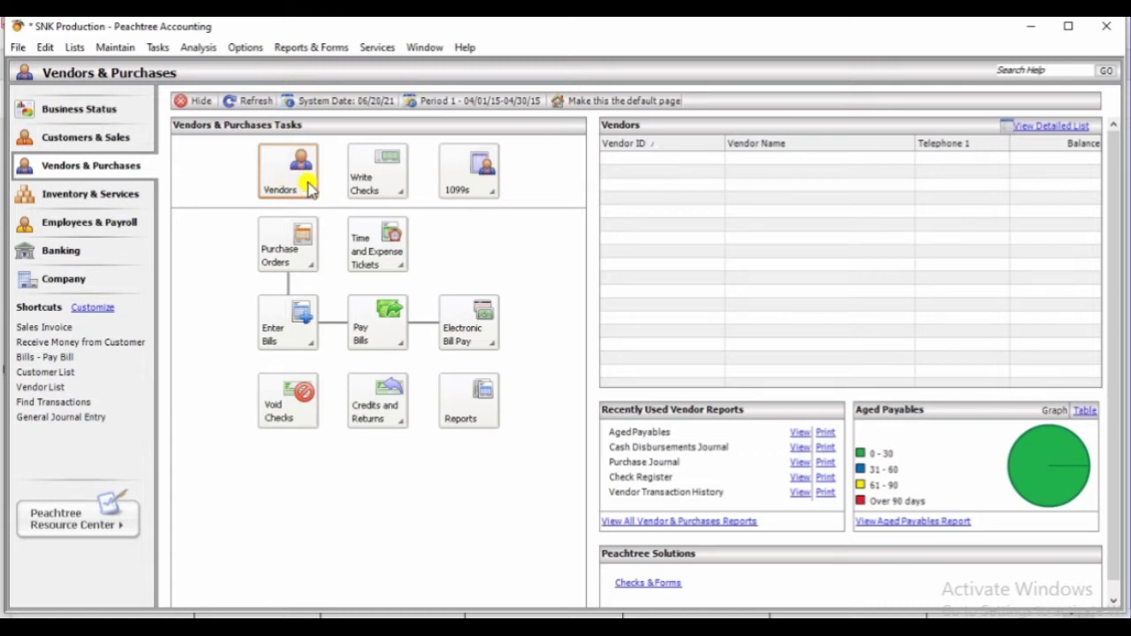
Start a new vendor record using New Vendor from the Vendors task menu
click(300, 182)
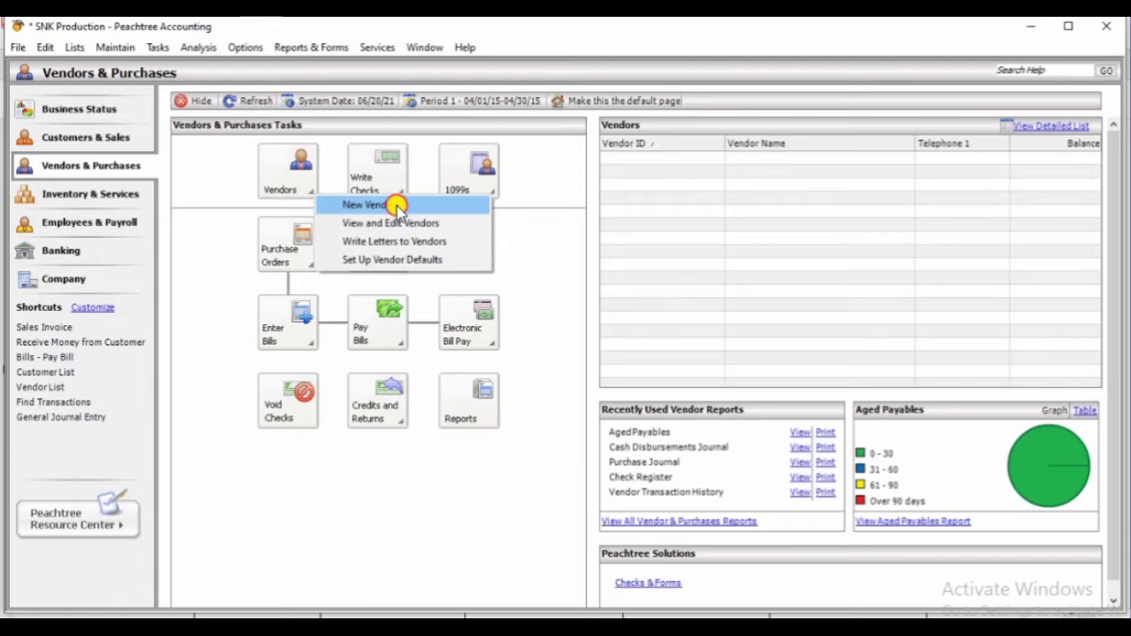
click(396, 204)
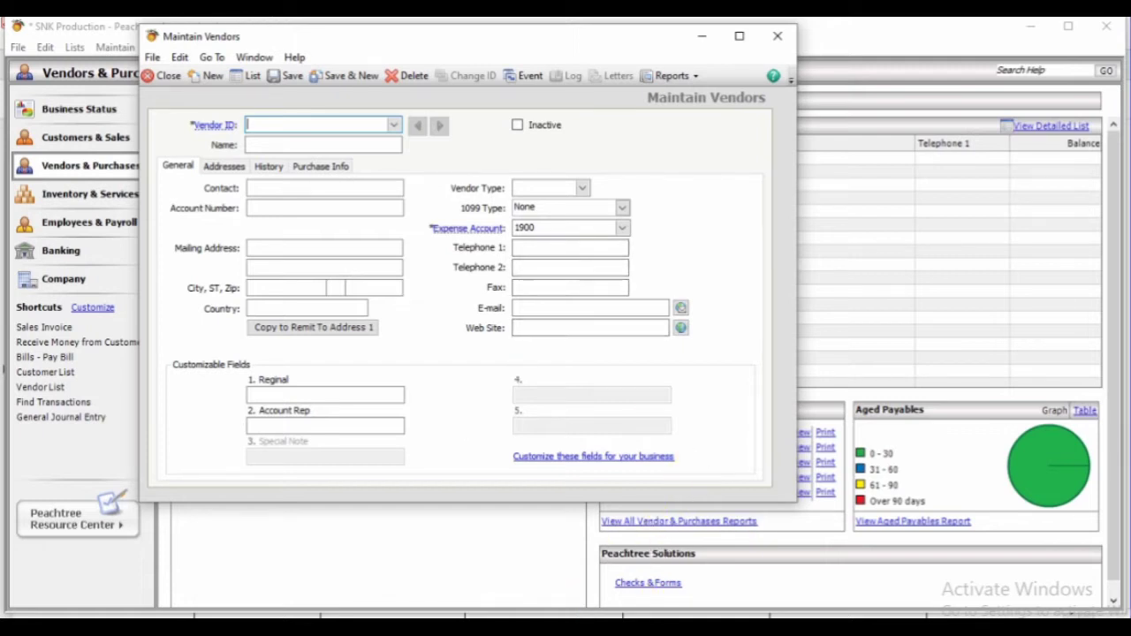
key(alt+Tab)
Read through the VEN001–VEN004 vendor table in the PDF, then return to the blank vendor form
scroll(606, 503, up, 1)
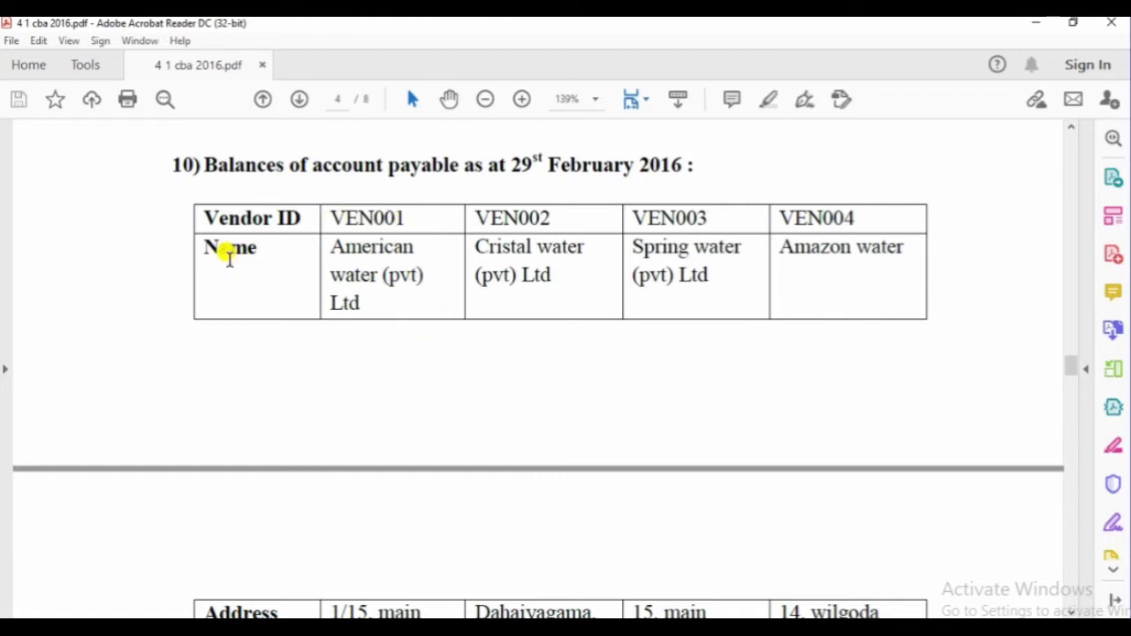
scroll(366, 394, down, 2)
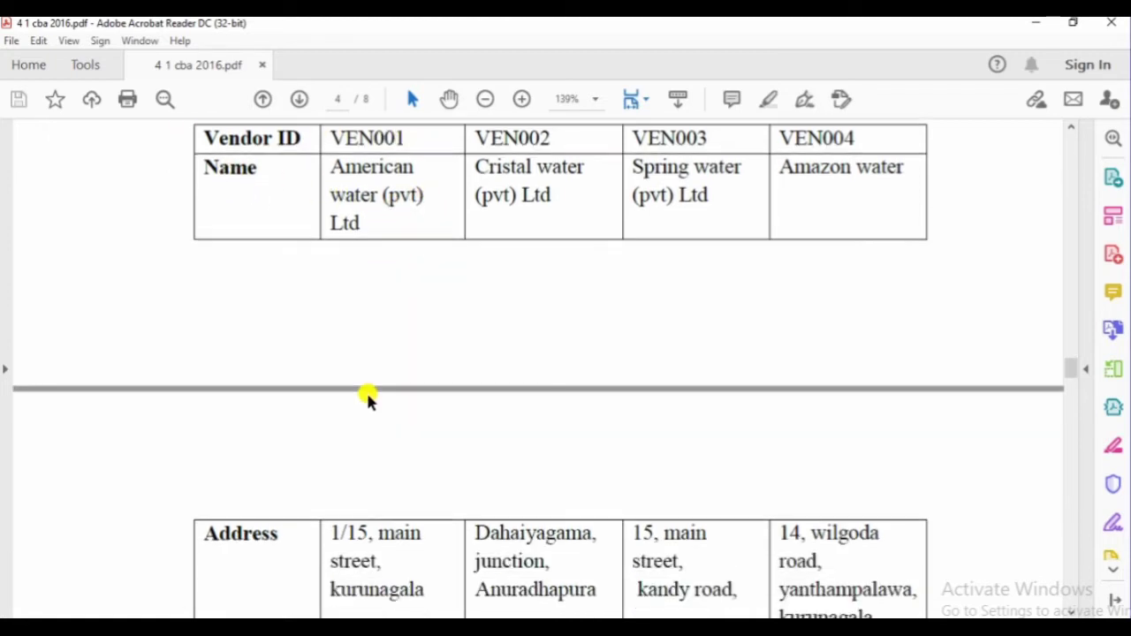
scroll(358, 504, down, 1)
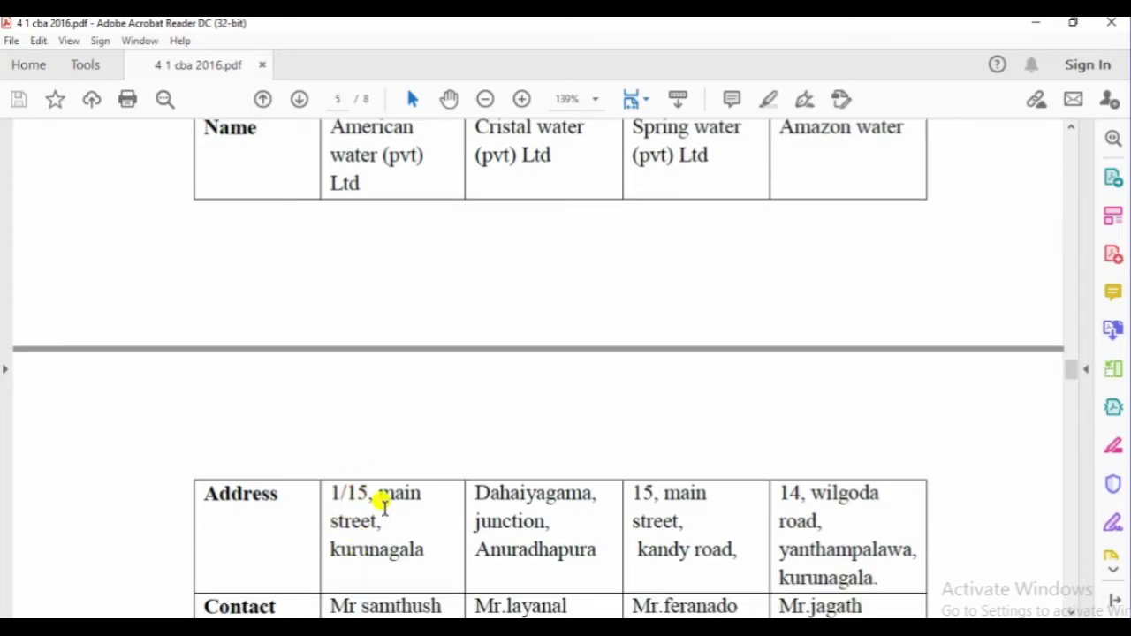
scroll(371, 539, down, 1)
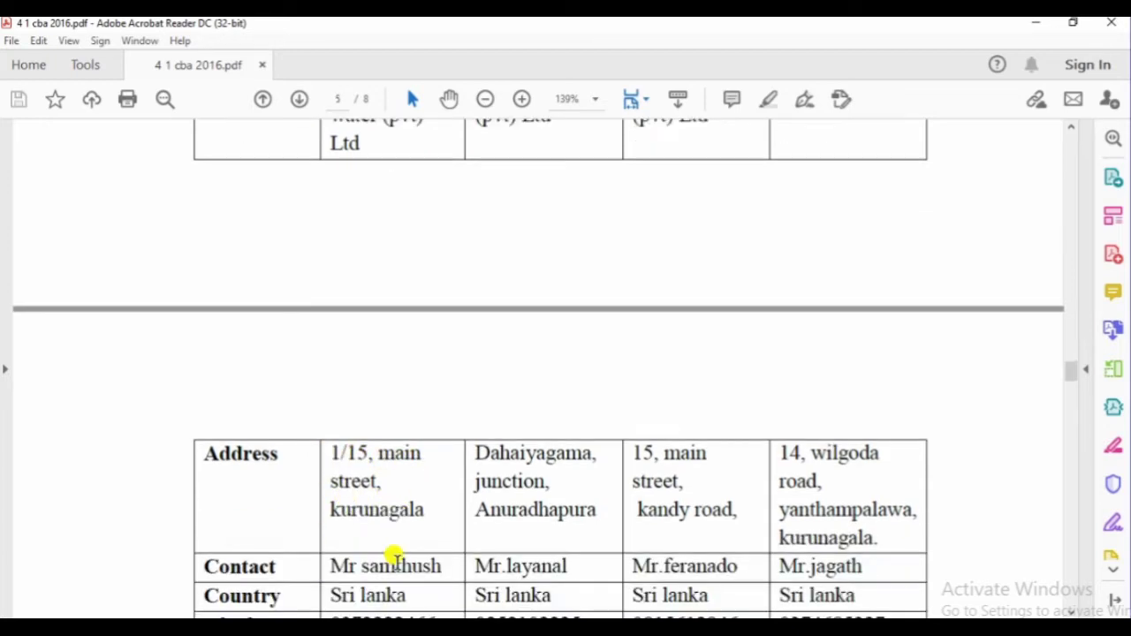
scroll(380, 538, down, 1)
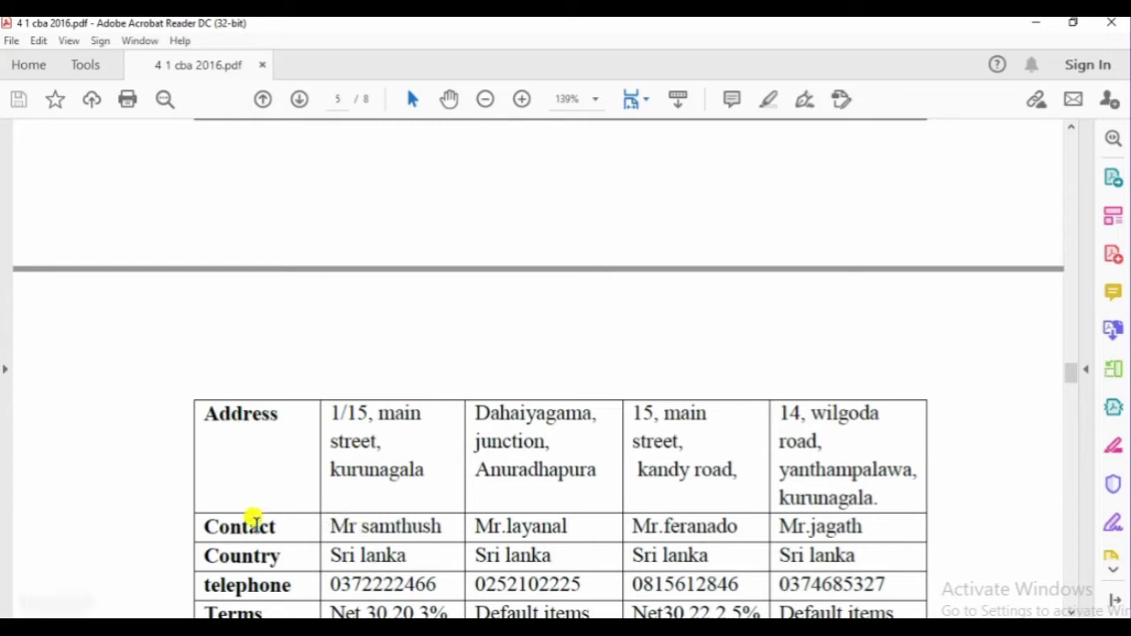
scroll(344, 406, up, 3)
scroll(324, 379, up, 2)
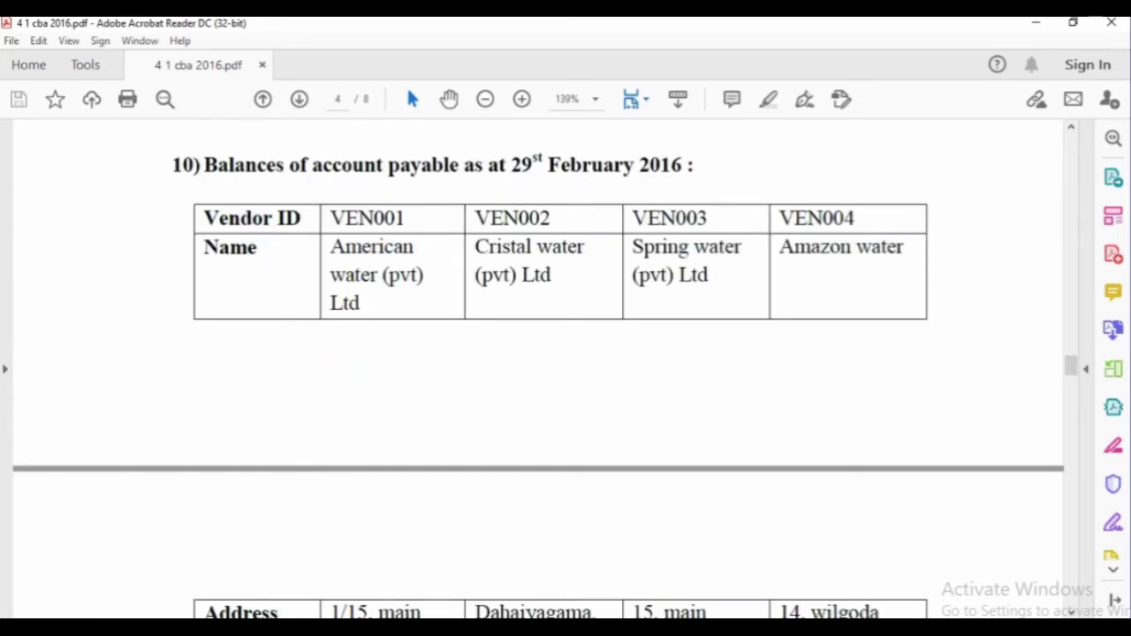
mouse_move(669, 625)
click(820, 575)
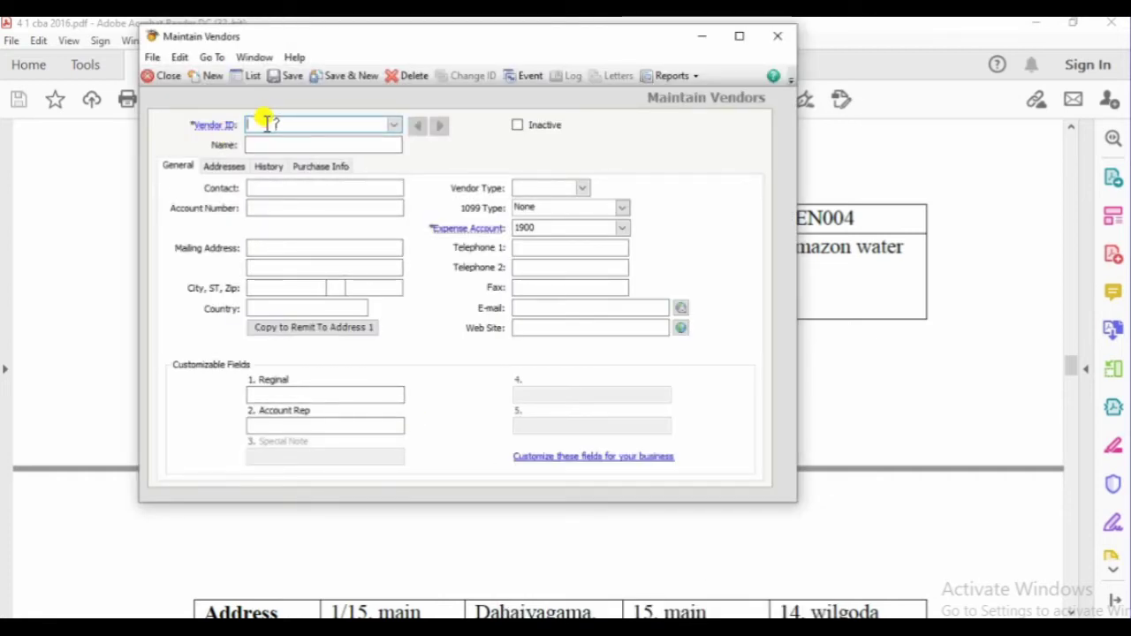
Enter Vendor ID VEN001 and the name American water (PVT)Ltd
click(260, 119)
key(Escape)
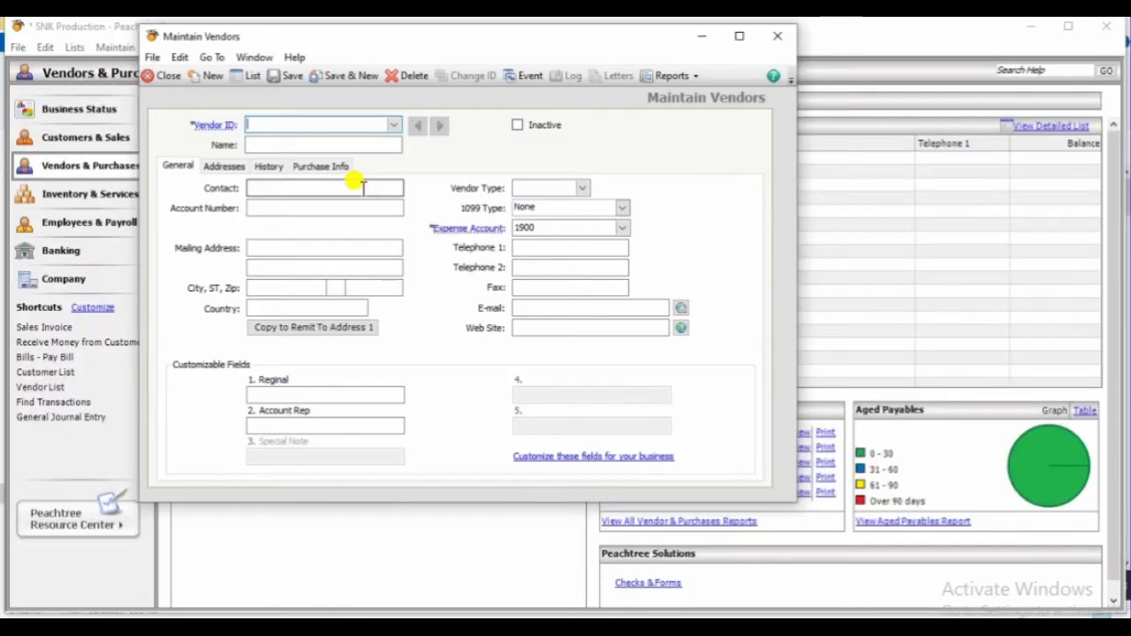
text(VEN001)
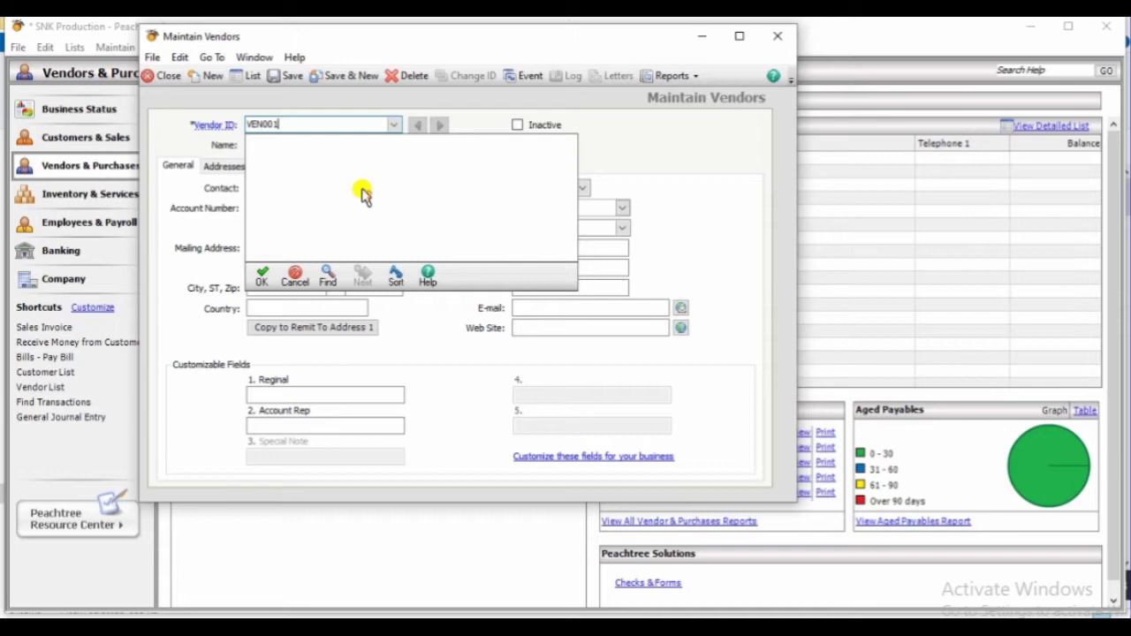
key(Tab)
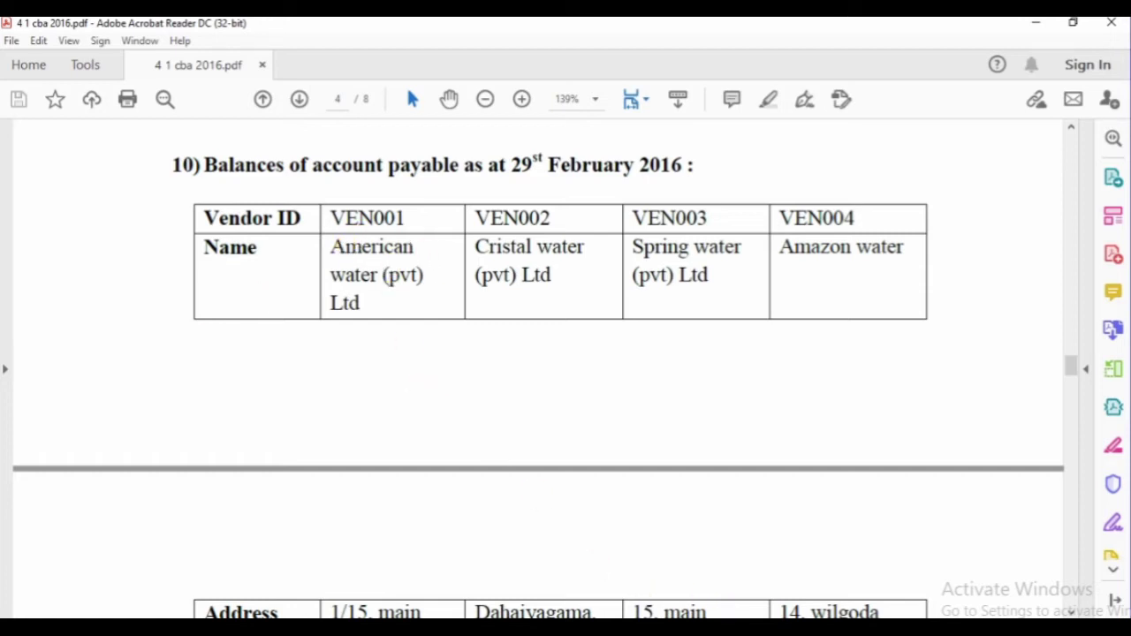
click(724, 571)
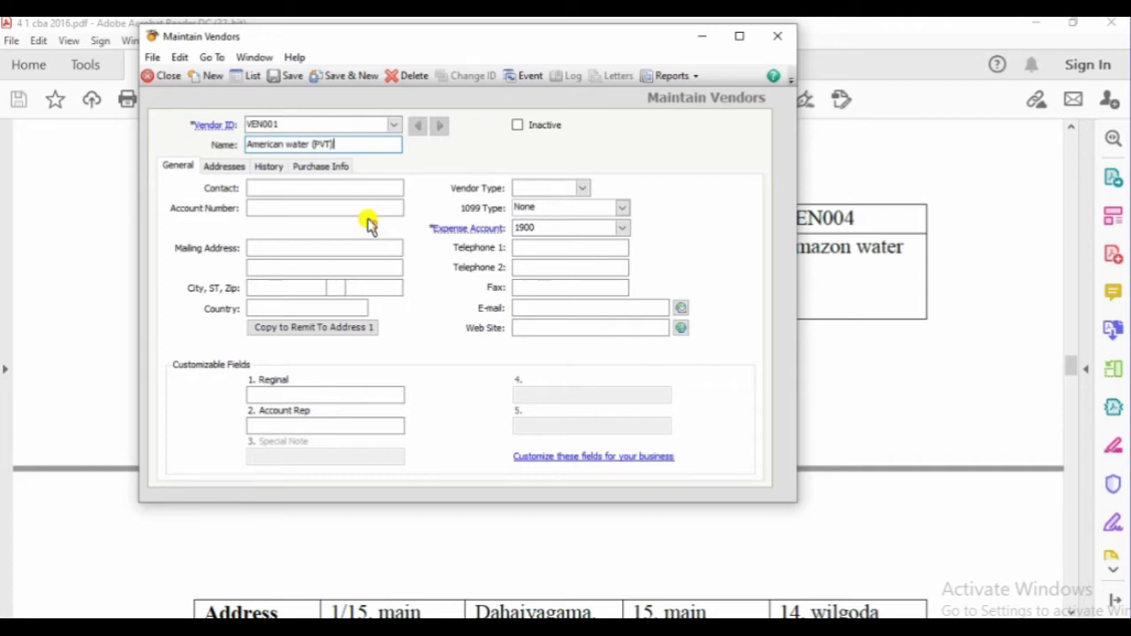
Check the vendor details in the PDF and bring the vendor form back
click(300, 189)
key(alt+Tab)
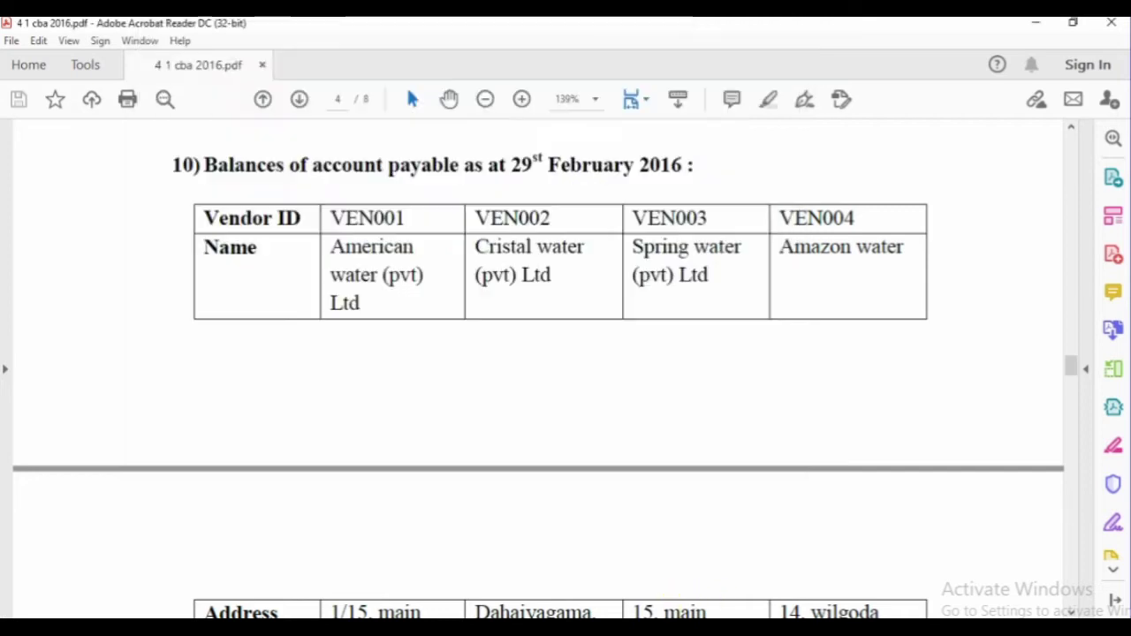
scroll(288, 422, down, 5)
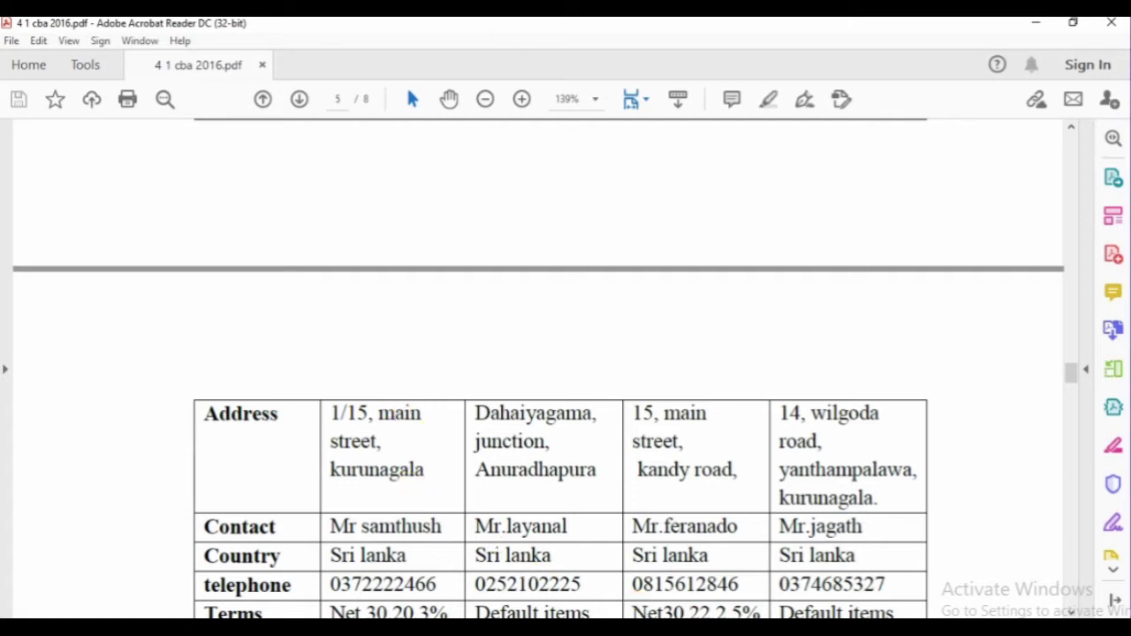
click(669, 629)
click(740, 557)
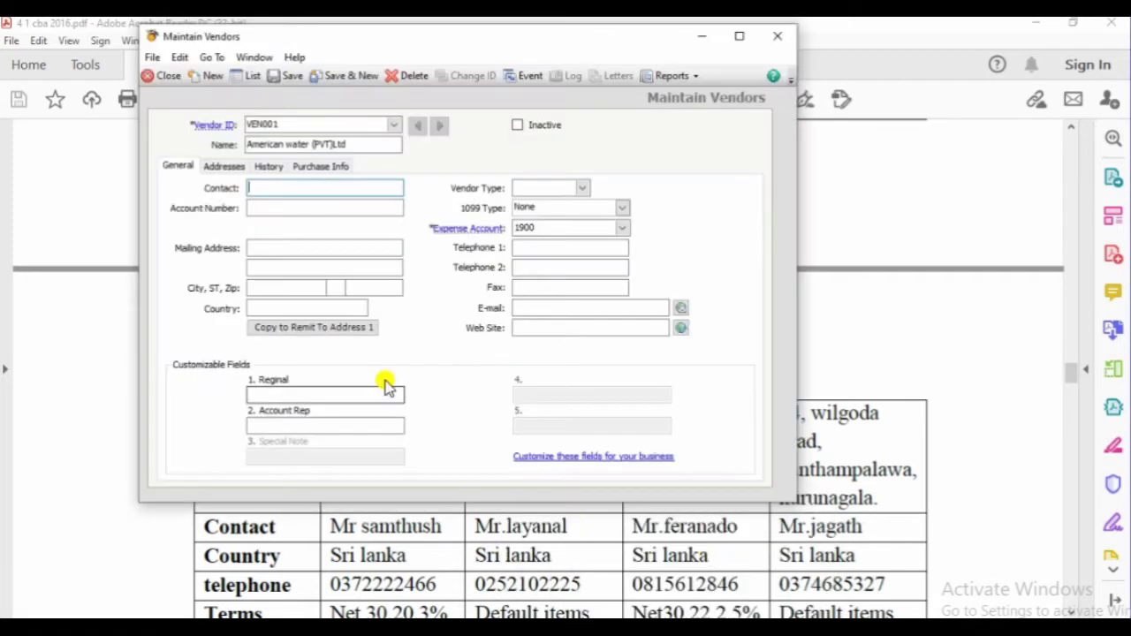
Fill in VEN001's mailing address and the city Kurunagala
click(263, 207)
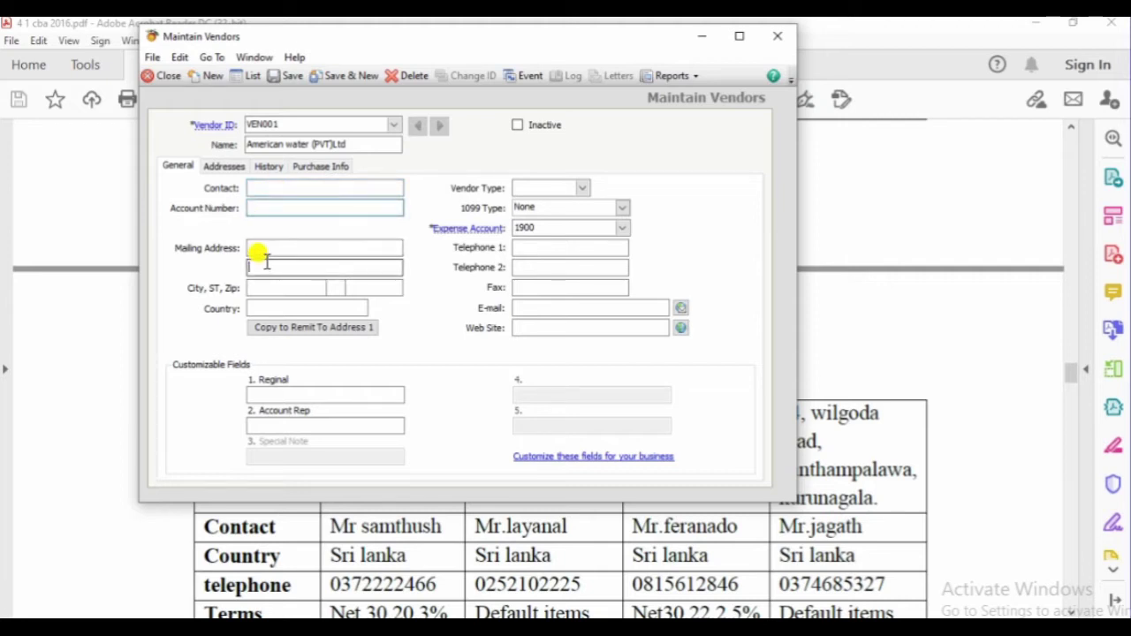
click(277, 247)
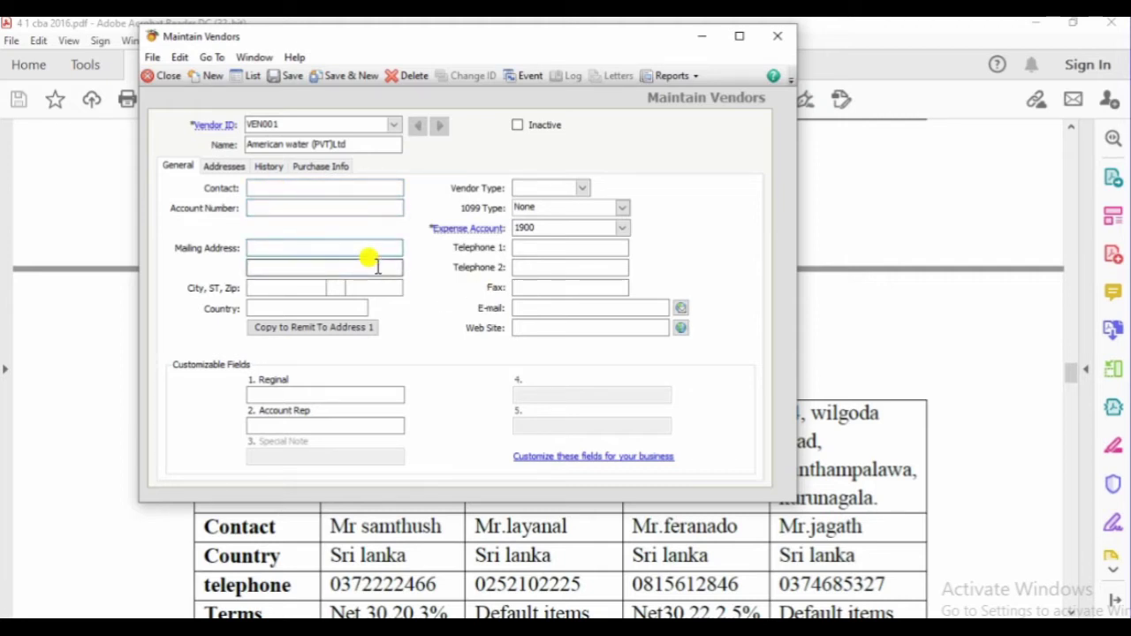
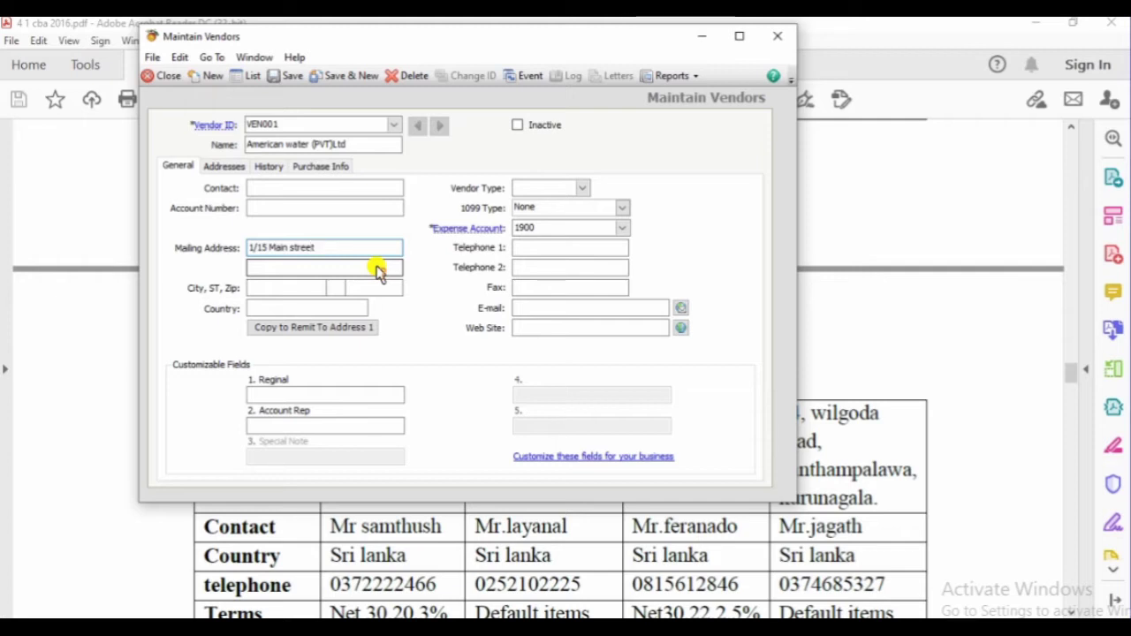
click(377, 269)
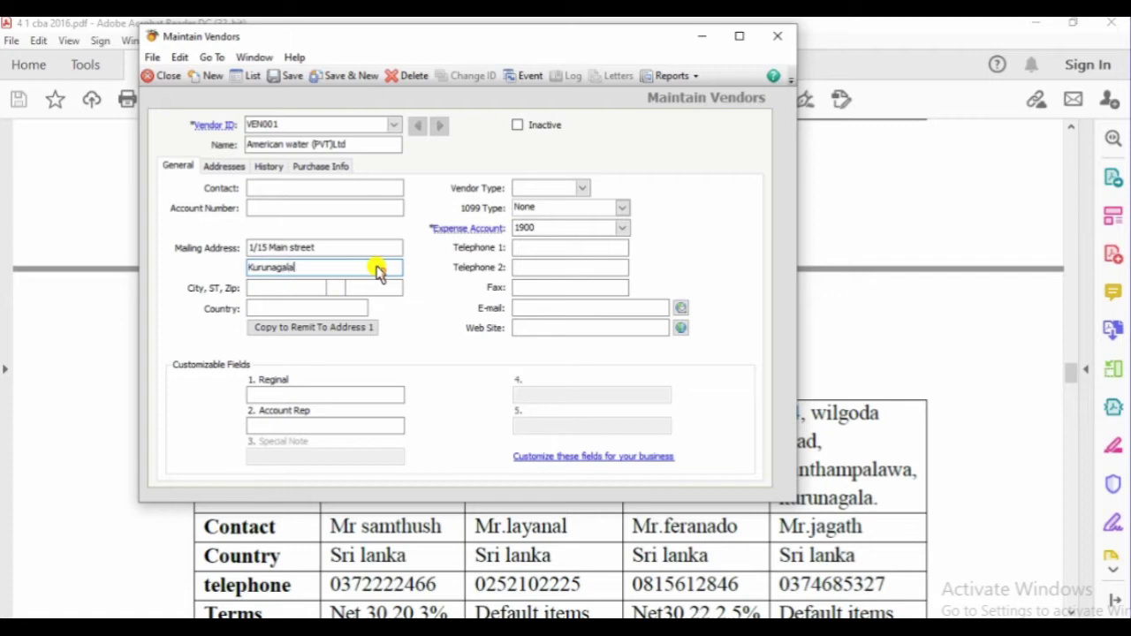
key(Tab)
text(K)
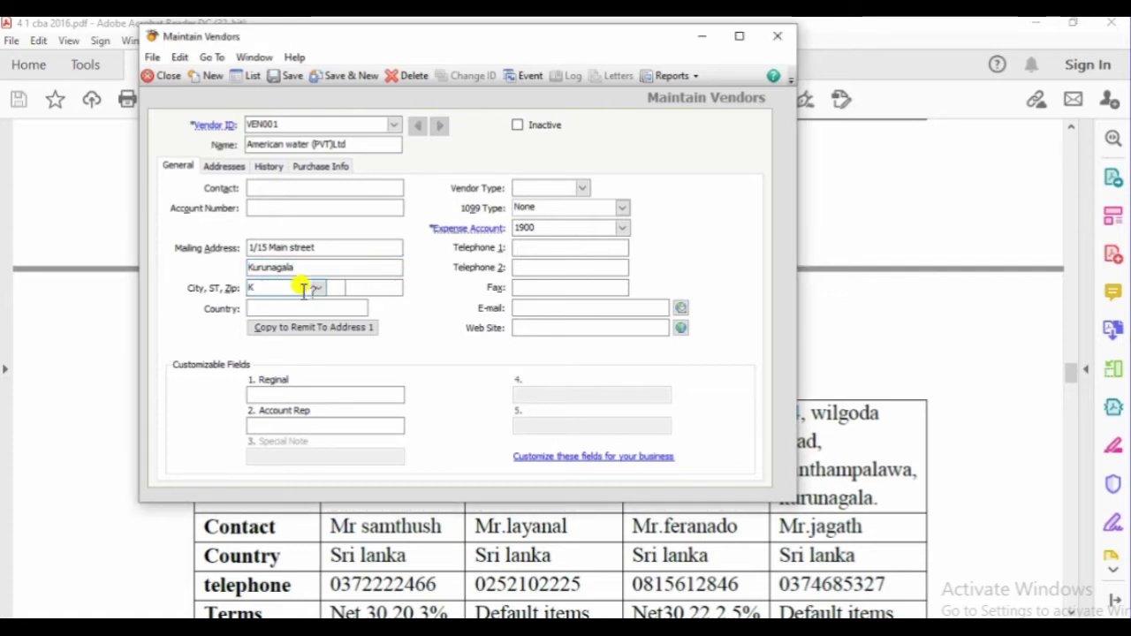
text(URUNA)
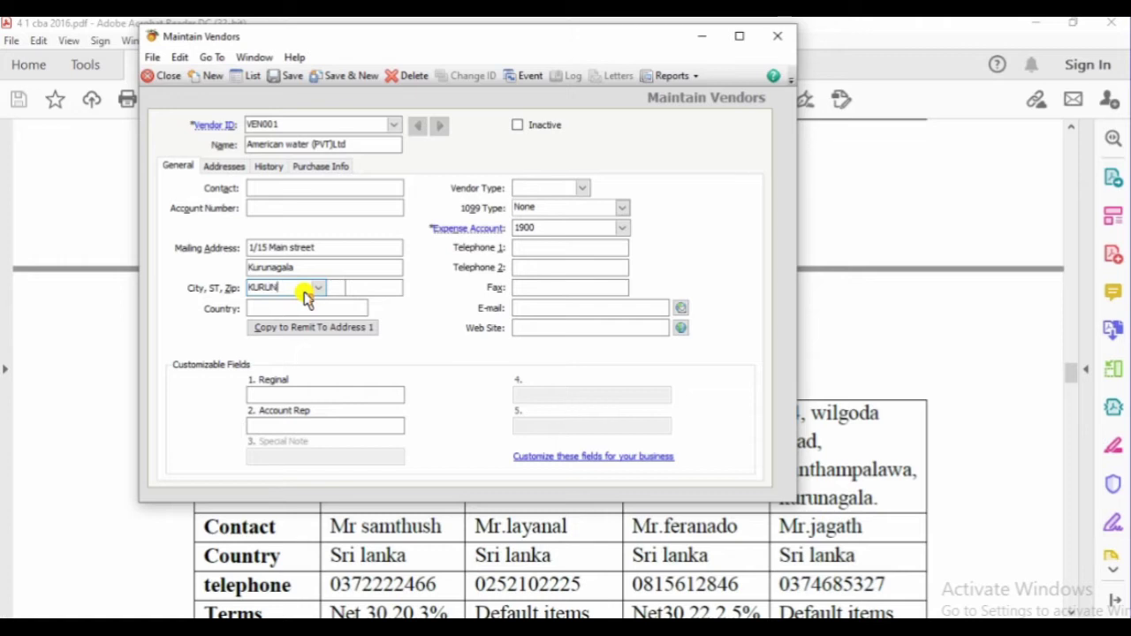
key(BackSpace)
key(BackSpace)
key(BackSpace)
key(BackSpace)
text(urnagala)
key(Tab)
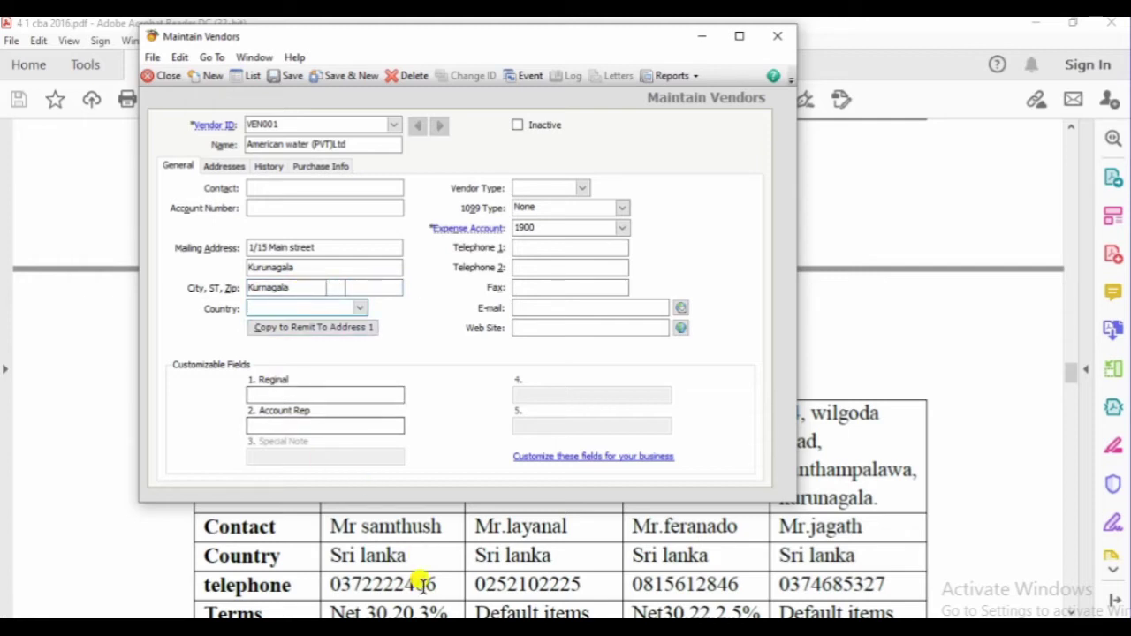
Set the vendor's country to Srilanka after checking the PDF, then return to the PDF table
click(422, 583)
scroll(424, 574, down, 3)
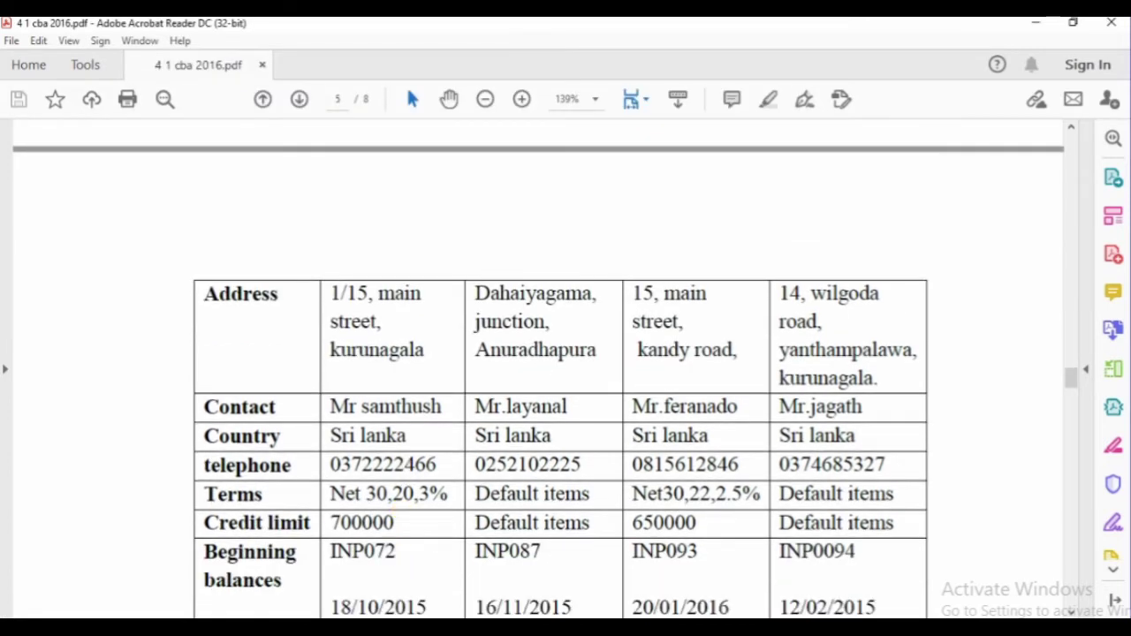
click(669, 625)
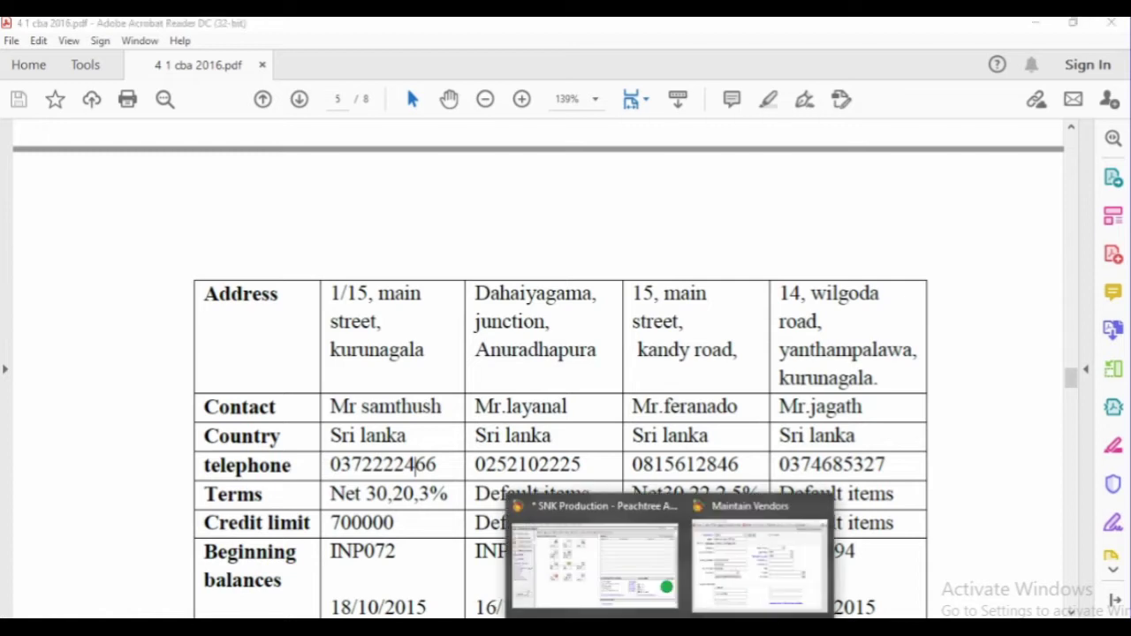
click(751, 566)
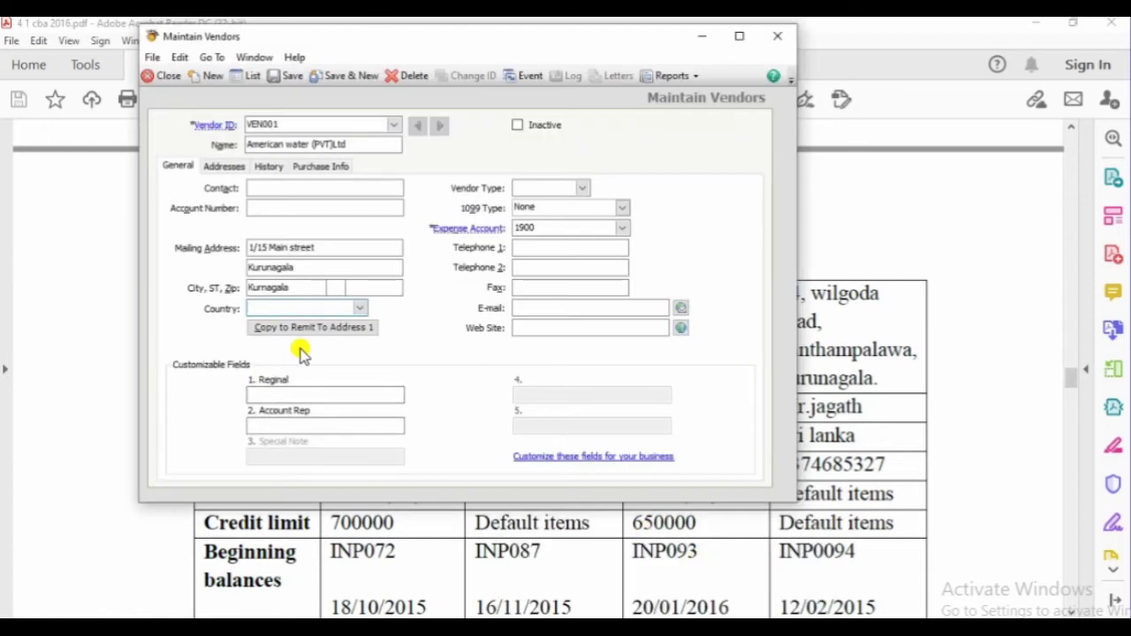
text(S)
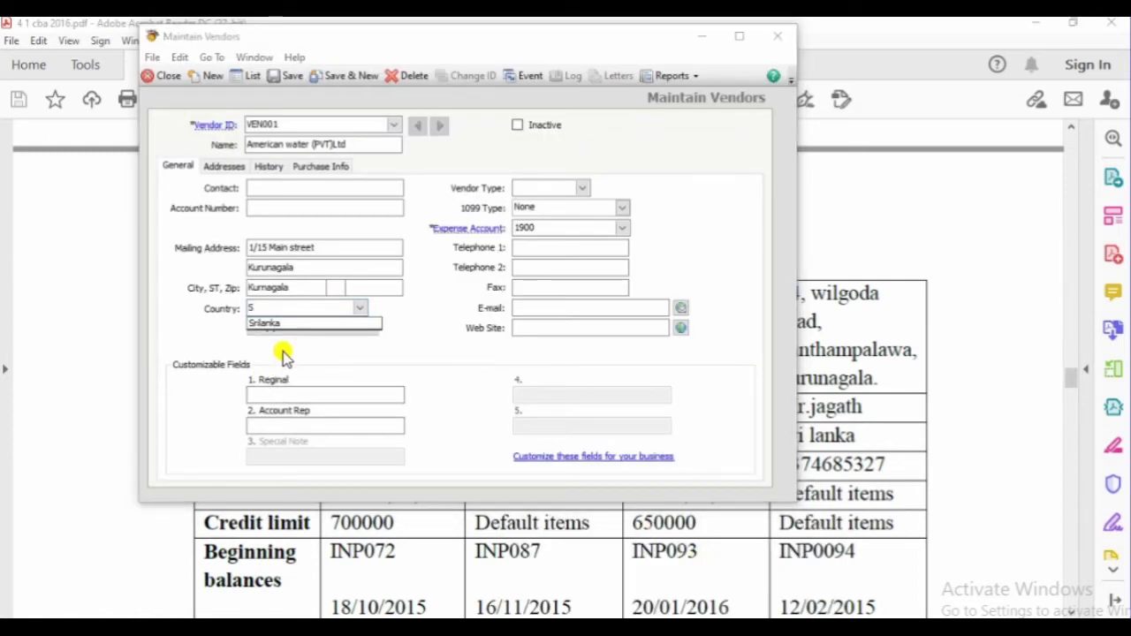
click(295, 324)
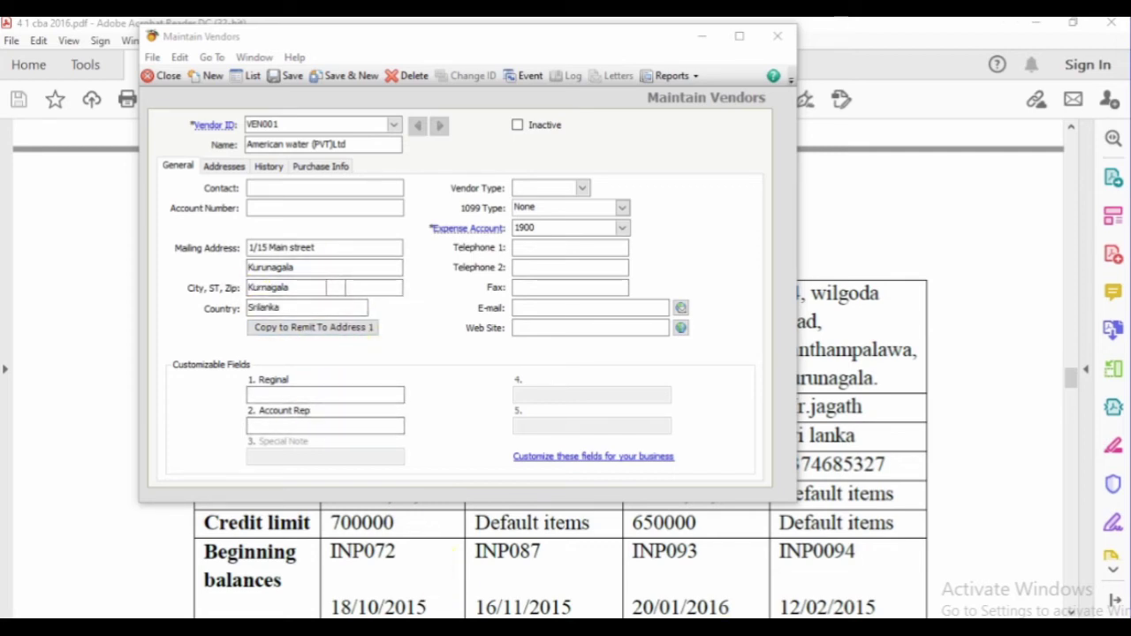
key(alt+Tab)
scroll(362, 433, down, 1)
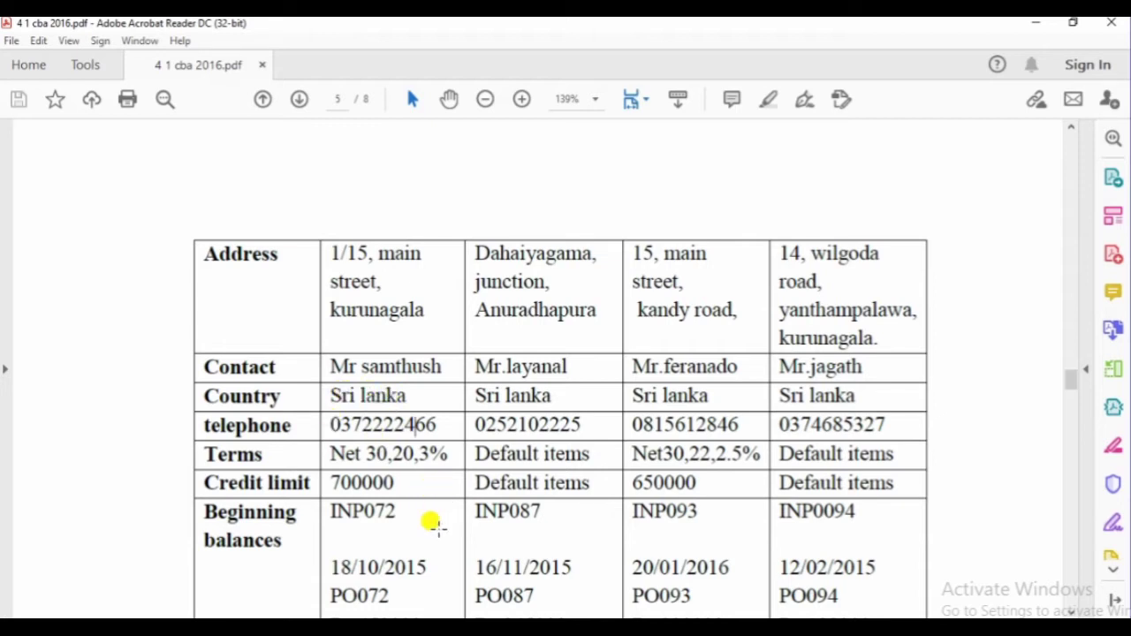
Enter the vendor's contact person name in the Contact field
click(672, 623)
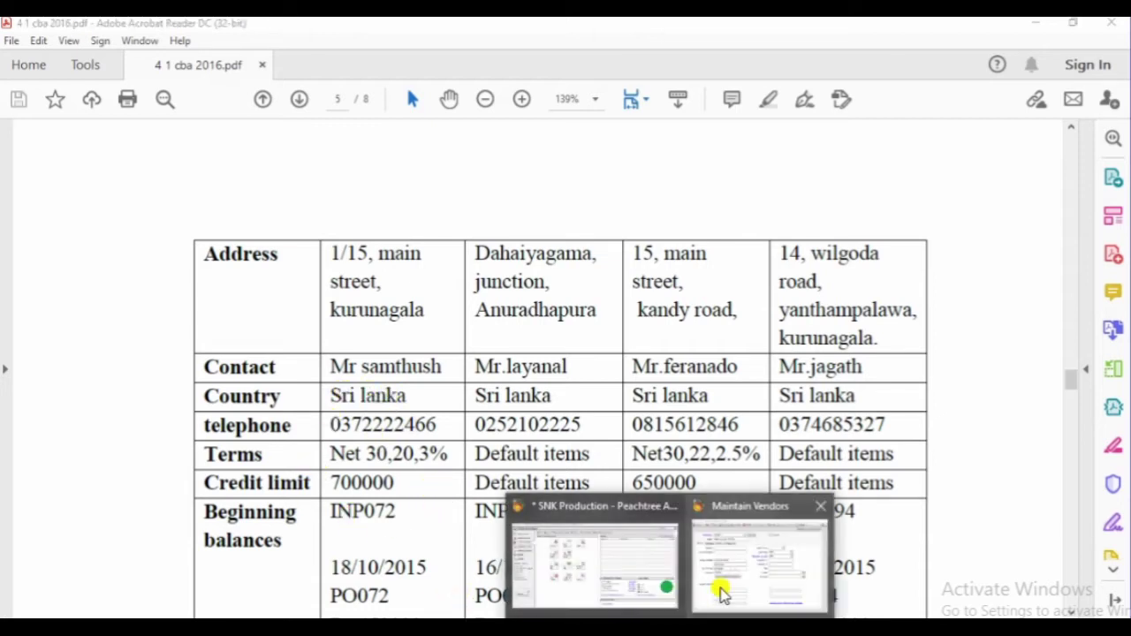
click(721, 594)
click(253, 186)
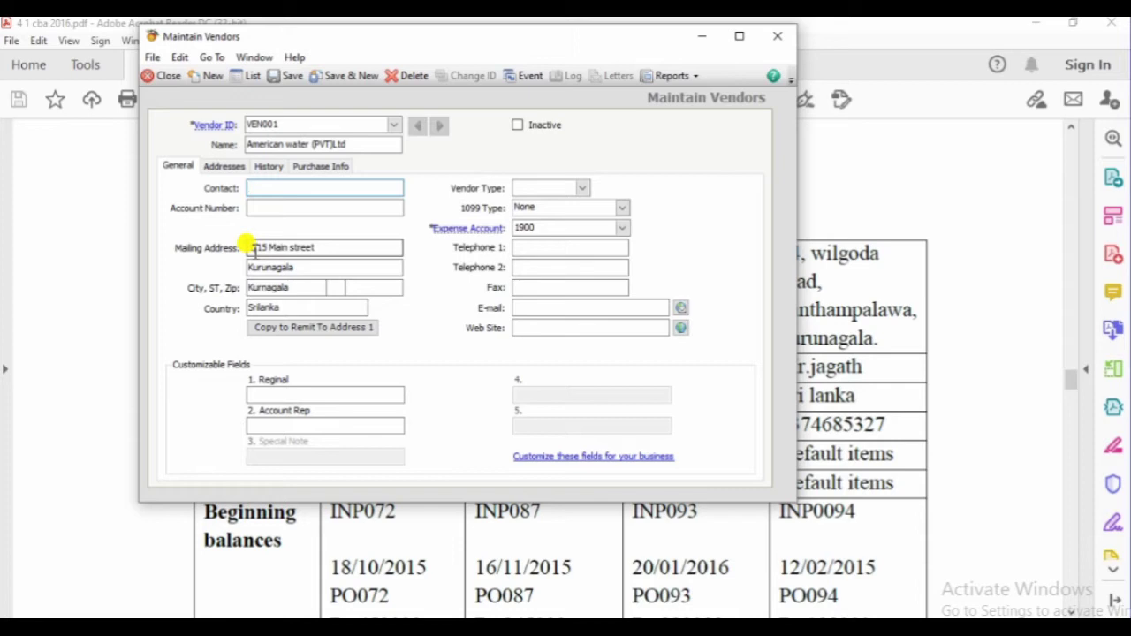
text(Mr Samthus)
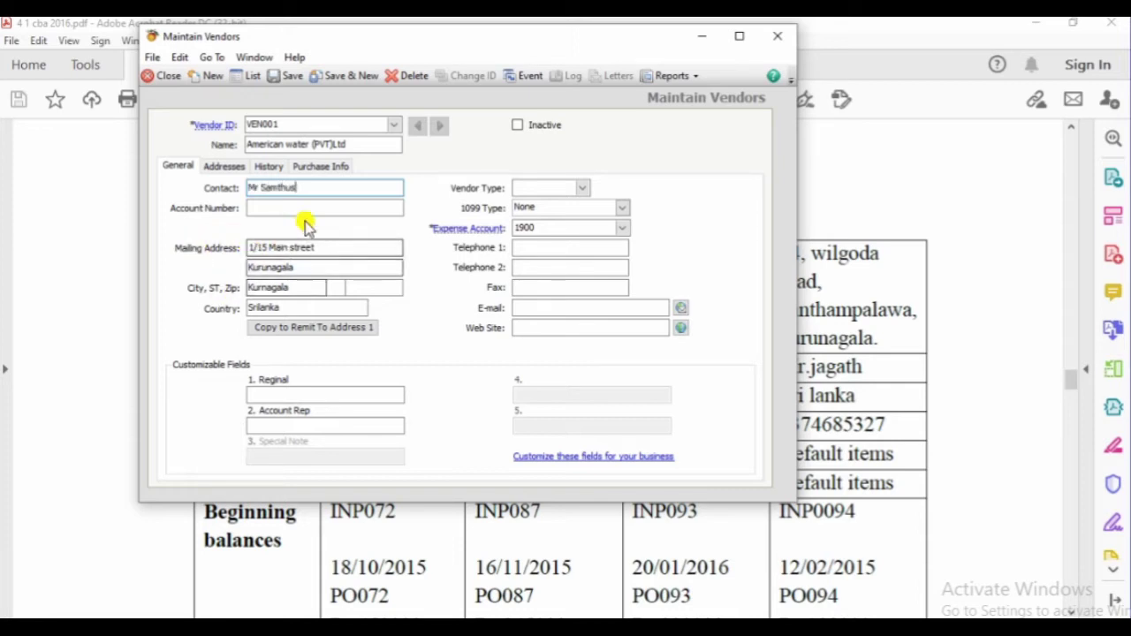
click(507, 577)
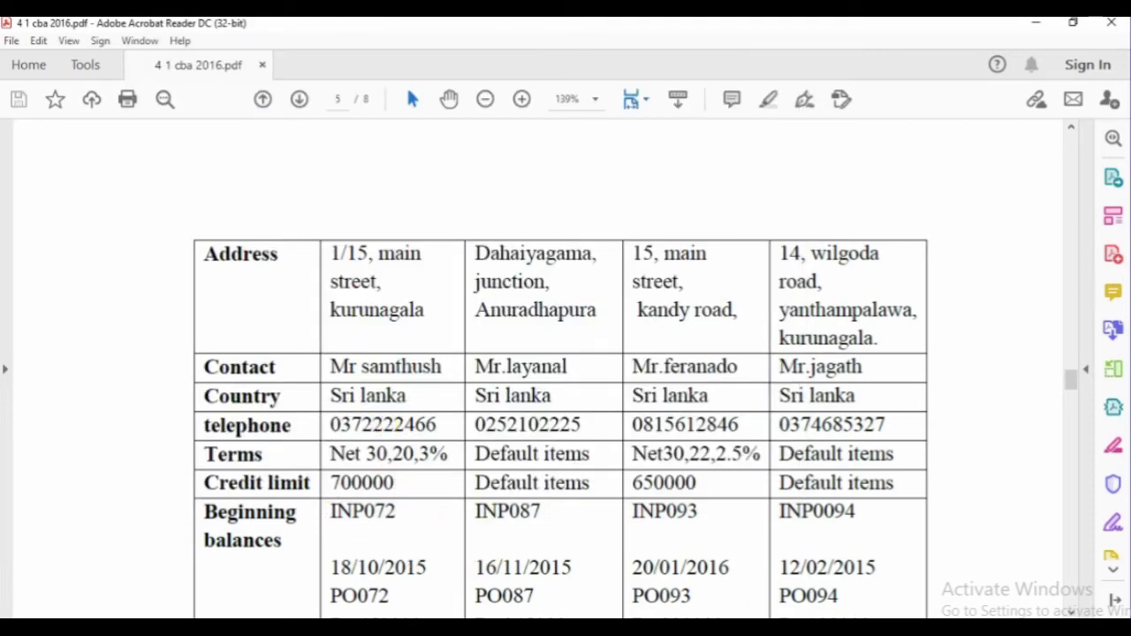
key(alt+Tab)
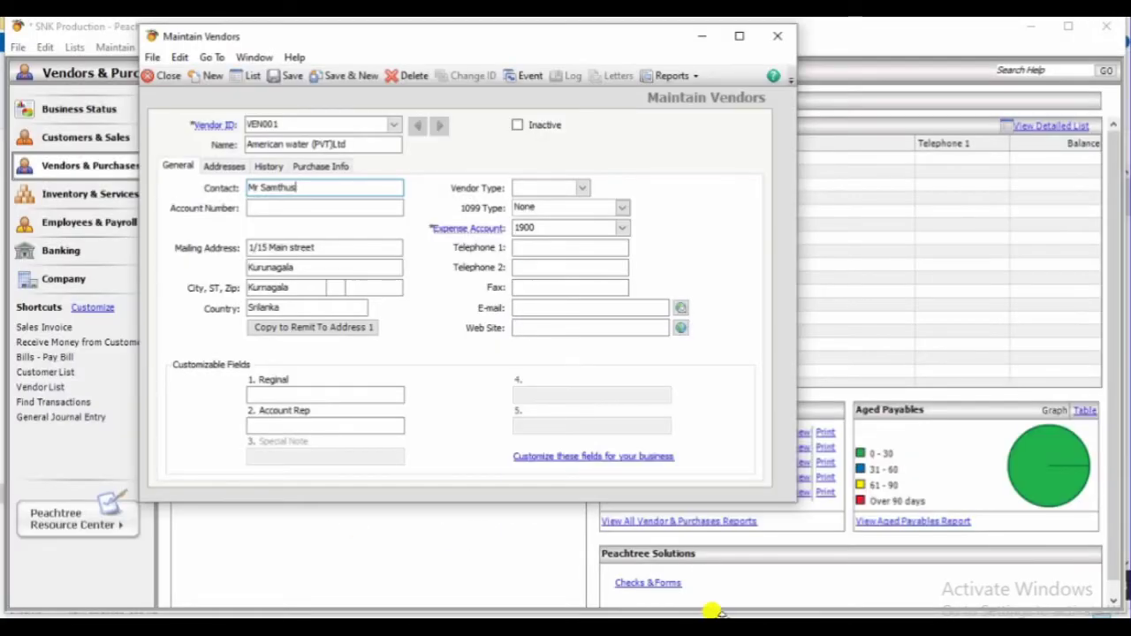
Move the vendor window aside and enter the vendor's phone number from the PDF in Telephone 1
key(alt+Tab)
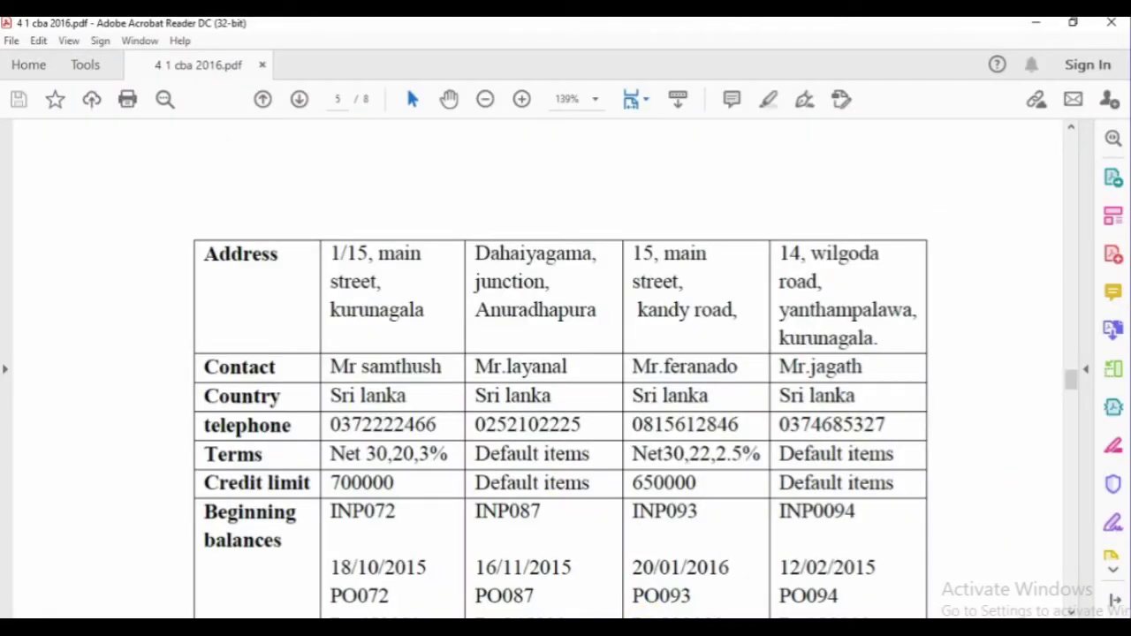
click(783, 598)
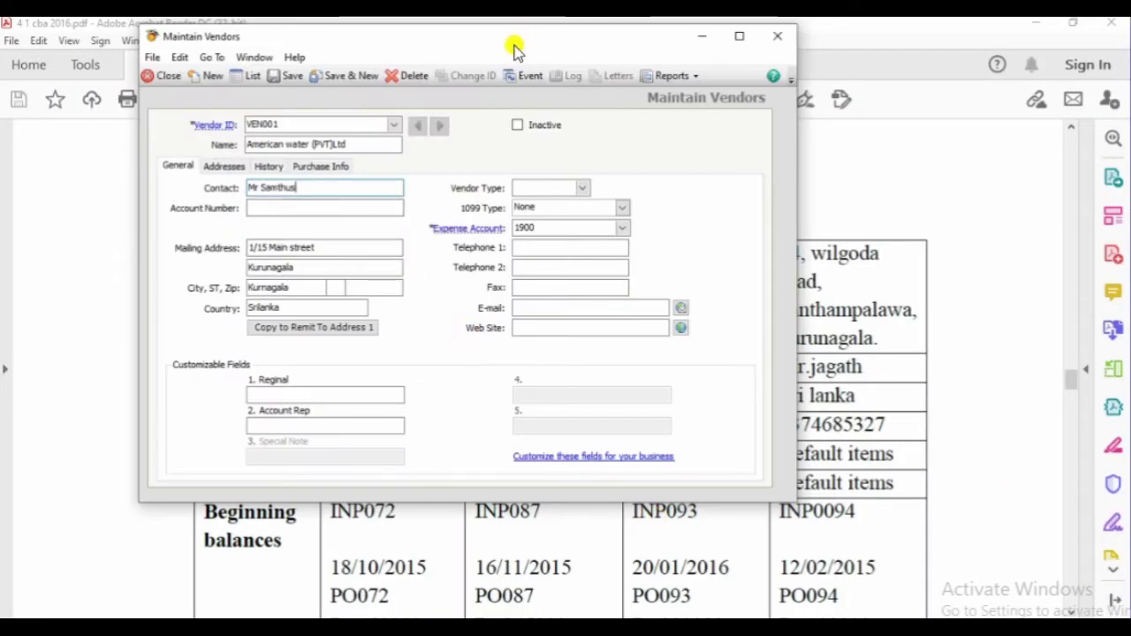
drag(515, 48, 837, 70)
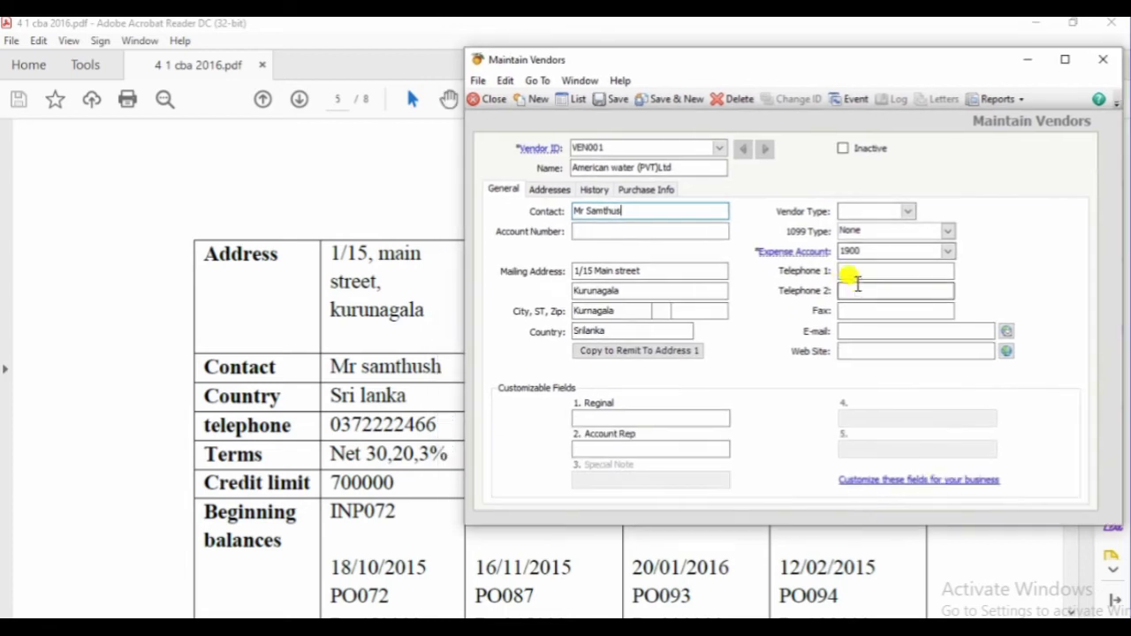
click(903, 274)
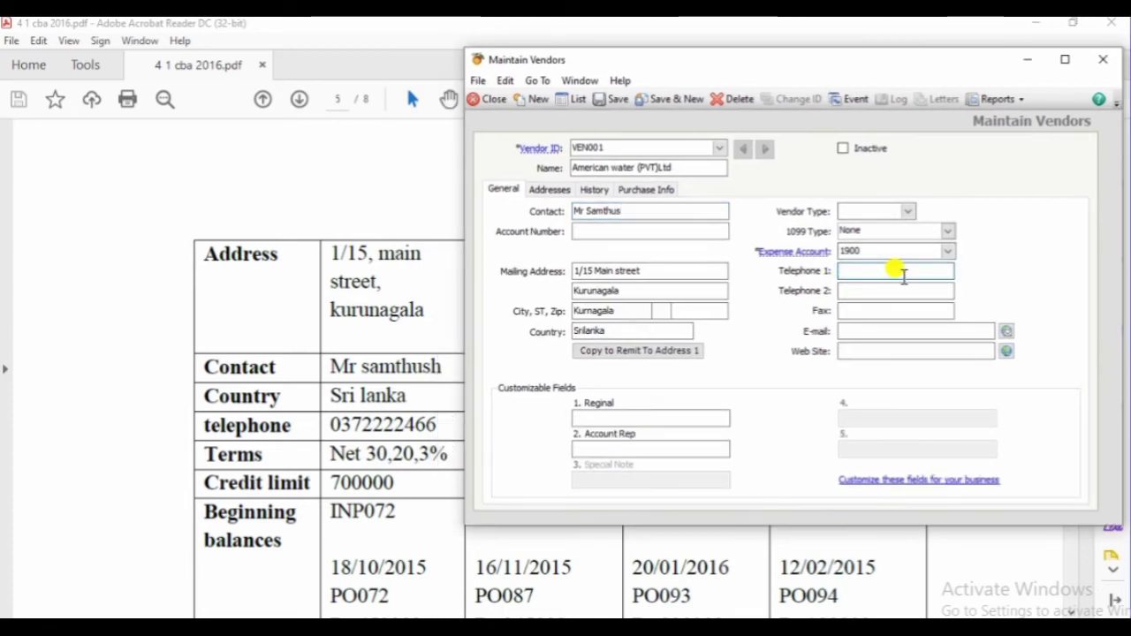
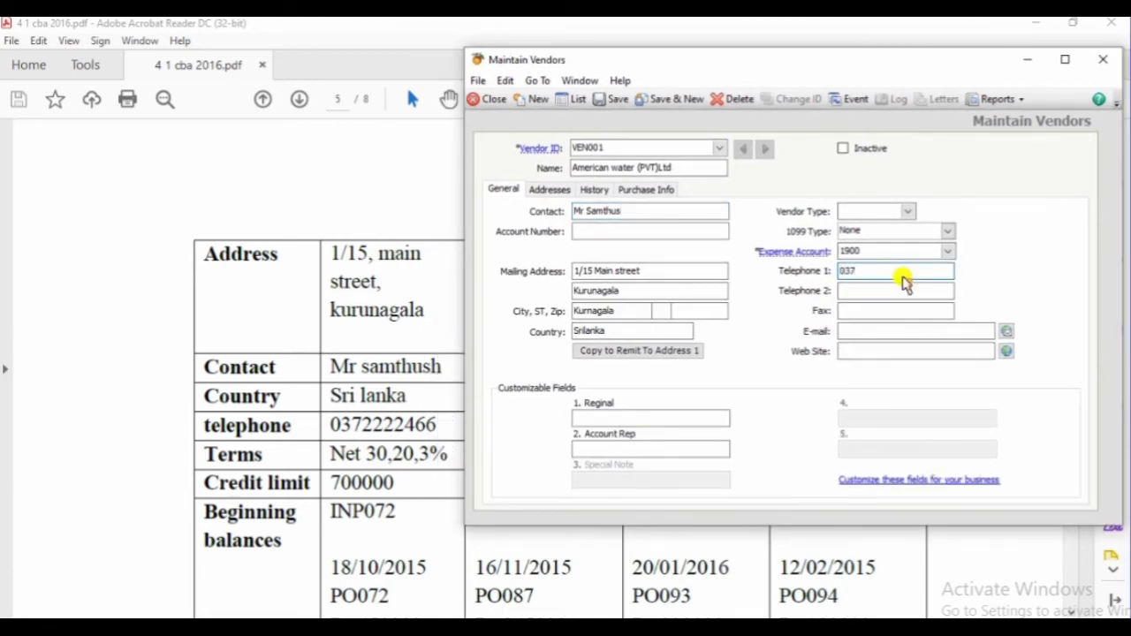
key(Tab)
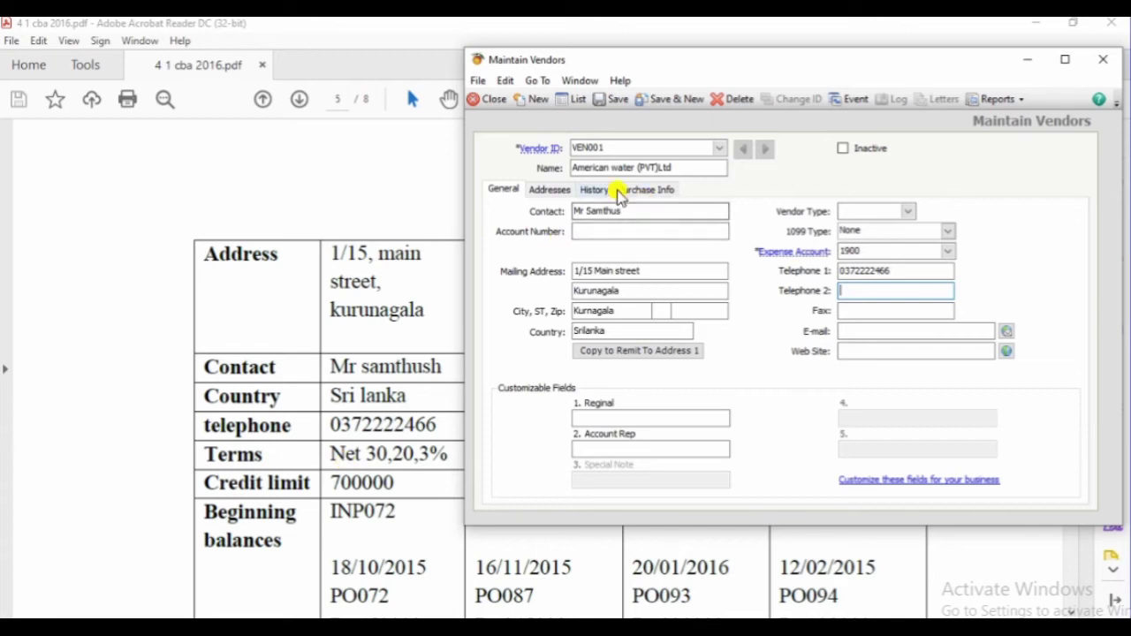
Choose customized payment terms for VEN001 with a 20-day discount period
click(664, 191)
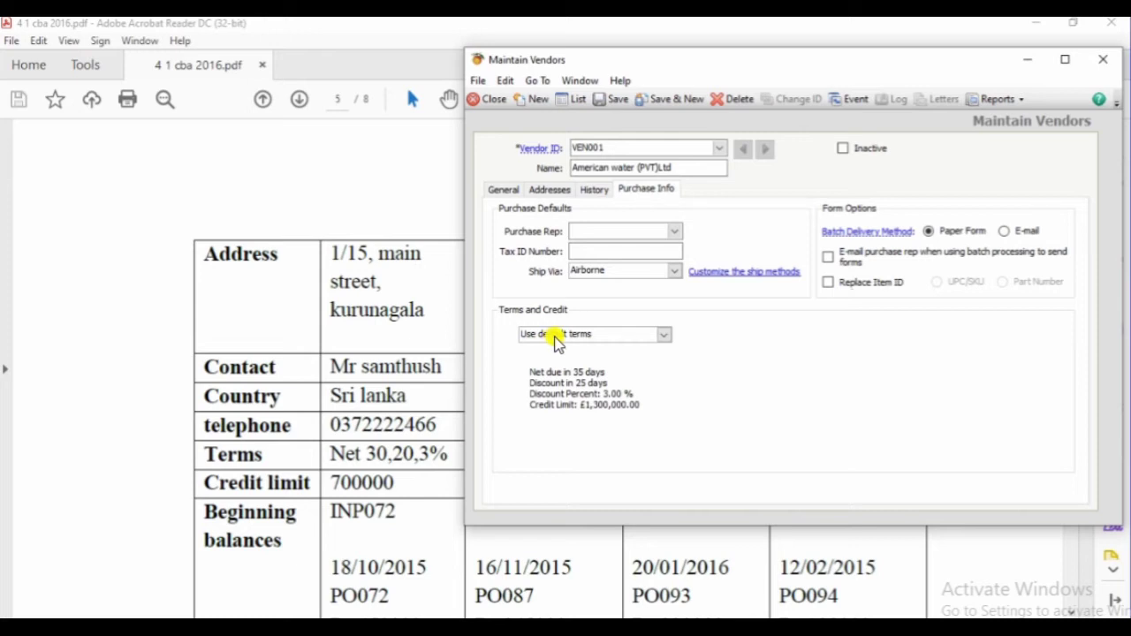
click(555, 337)
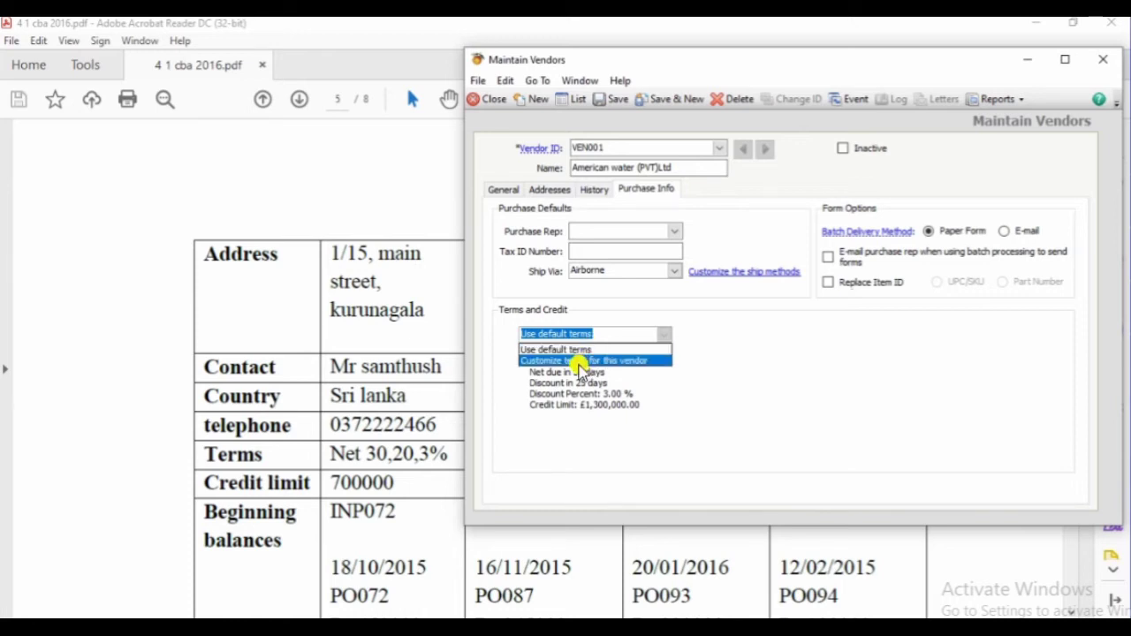
click(579, 362)
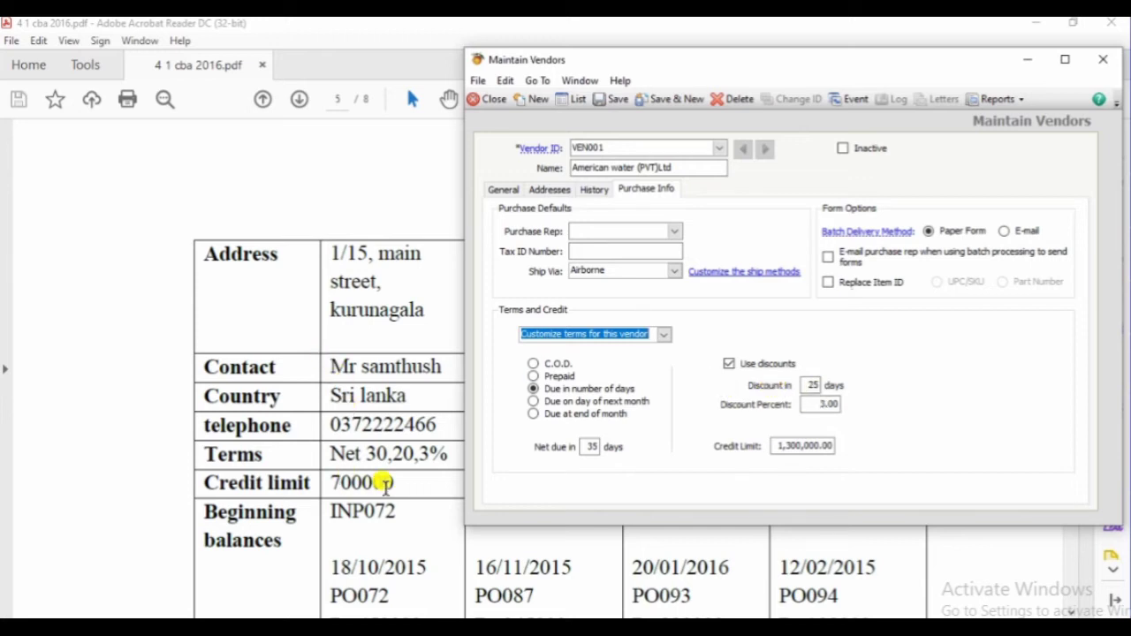
click(806, 386)
text(3)
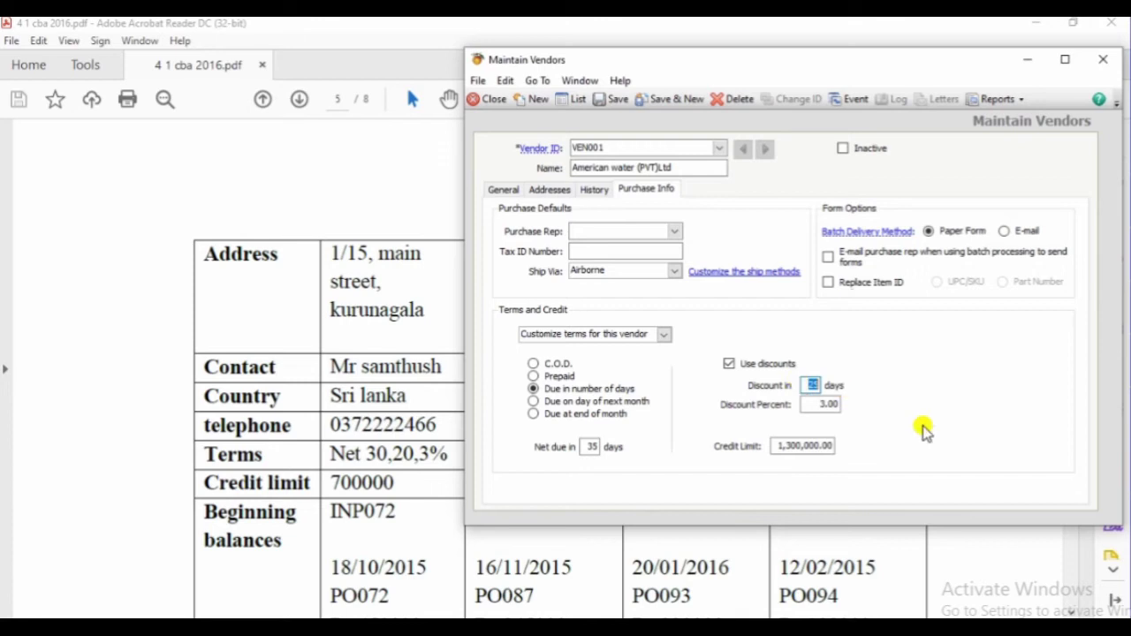
text(0)
key(Tab)
key(shift+Tab)
key(BackSpace)
key(BackSpace)
text(20)
key(Tab)
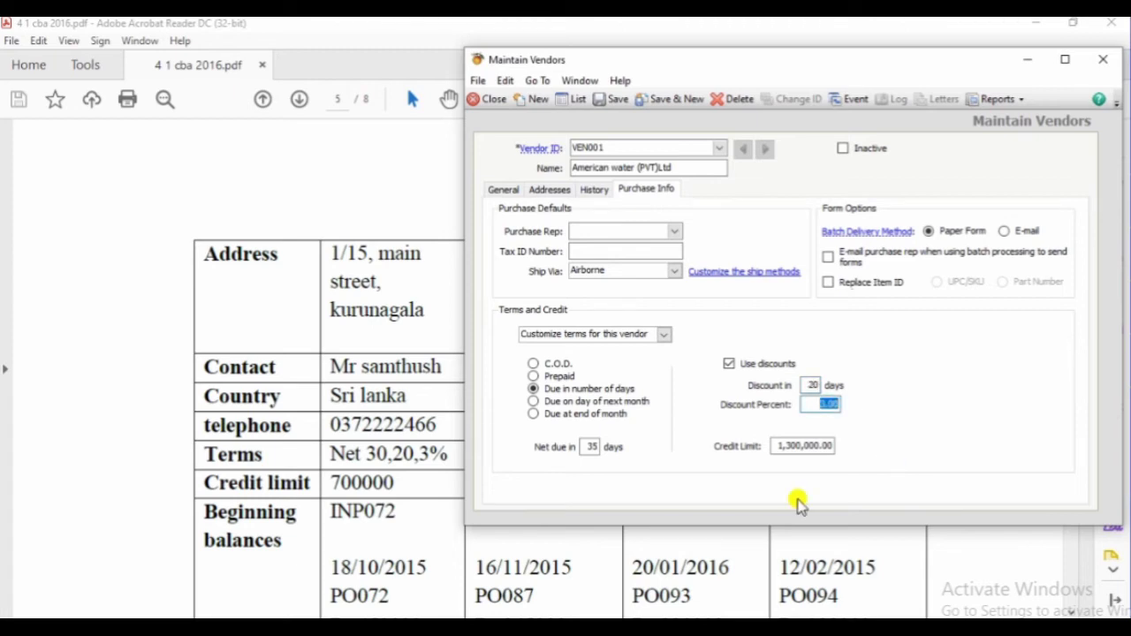
Set net due to 30 days and the credit limit to 700,000
double_click(583, 448)
text(30)
key(Tab)
key(Tab)
key(Tab)
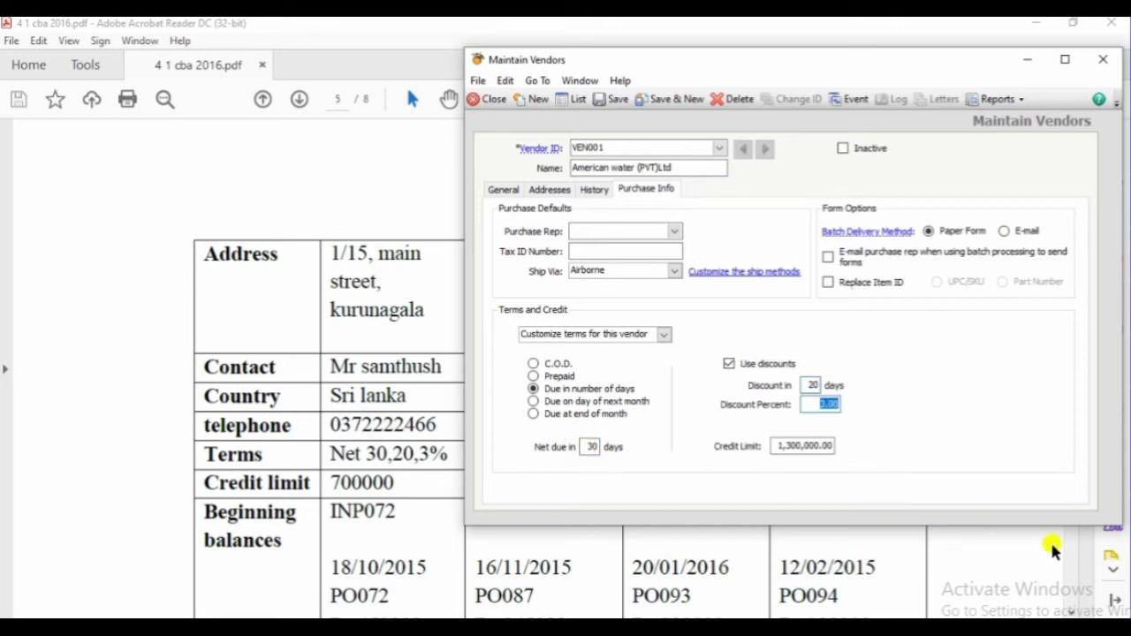
key(Tab)
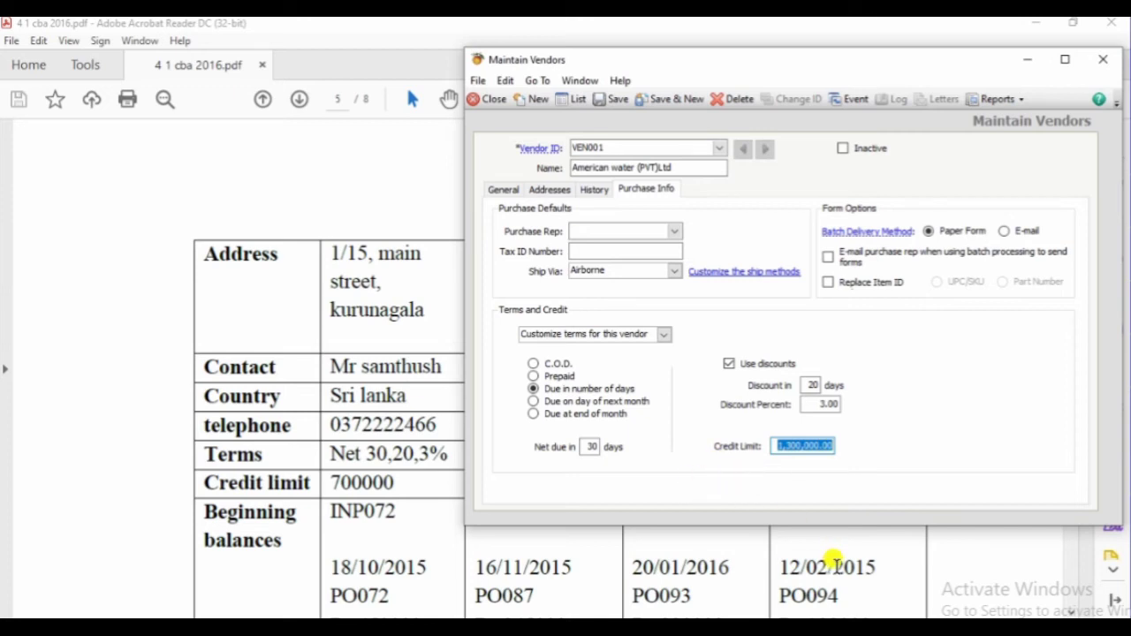
text(700000)
key(Tab)
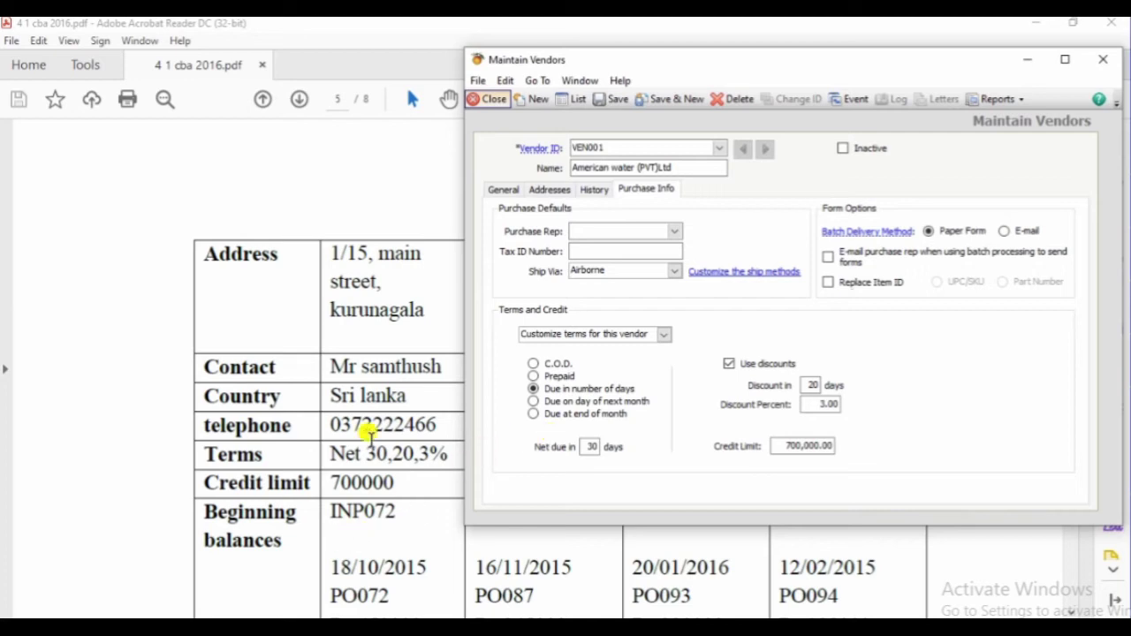
click(625, 251)
click(368, 512)
scroll(371, 505, down, 3)
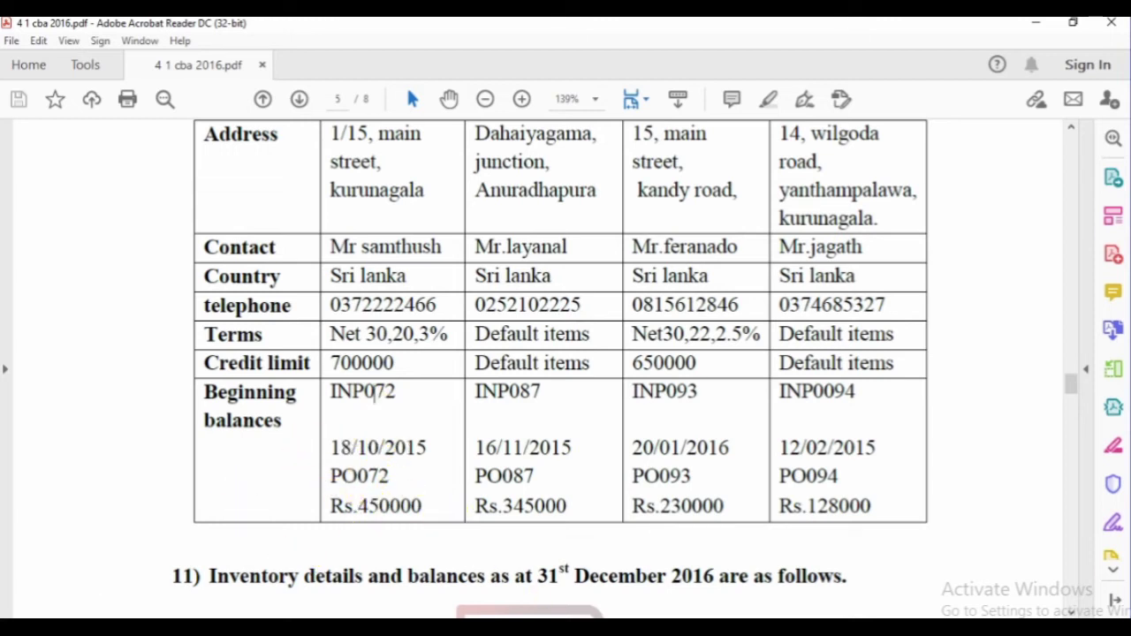
Open Vendor Beginning Balances from the vendor's history, saving the vendor record first
click(744, 590)
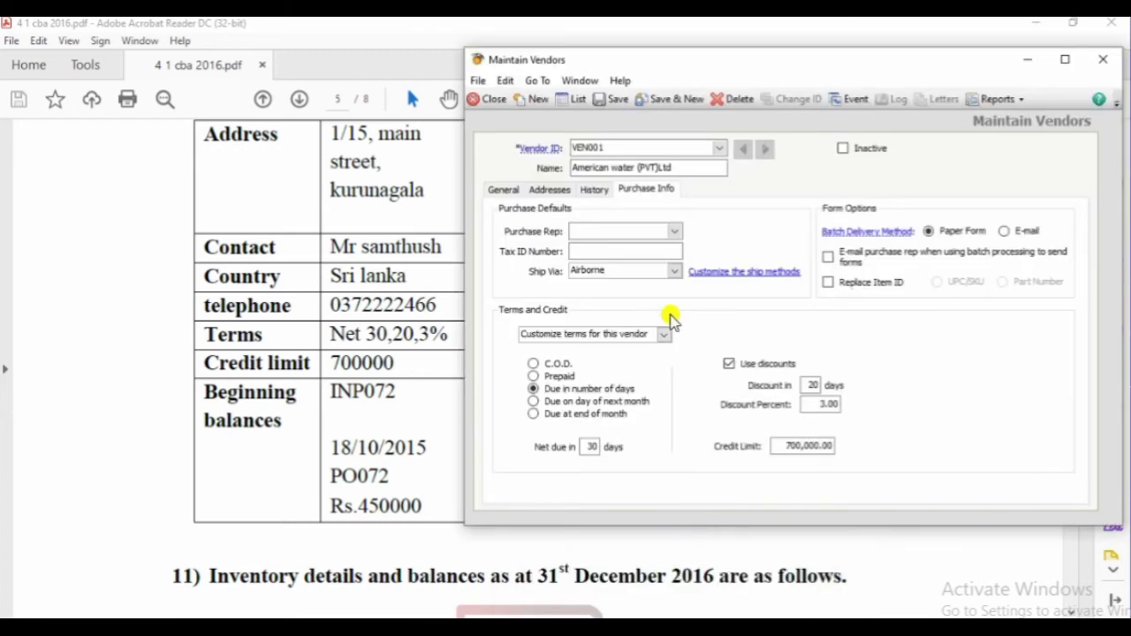
click(594, 190)
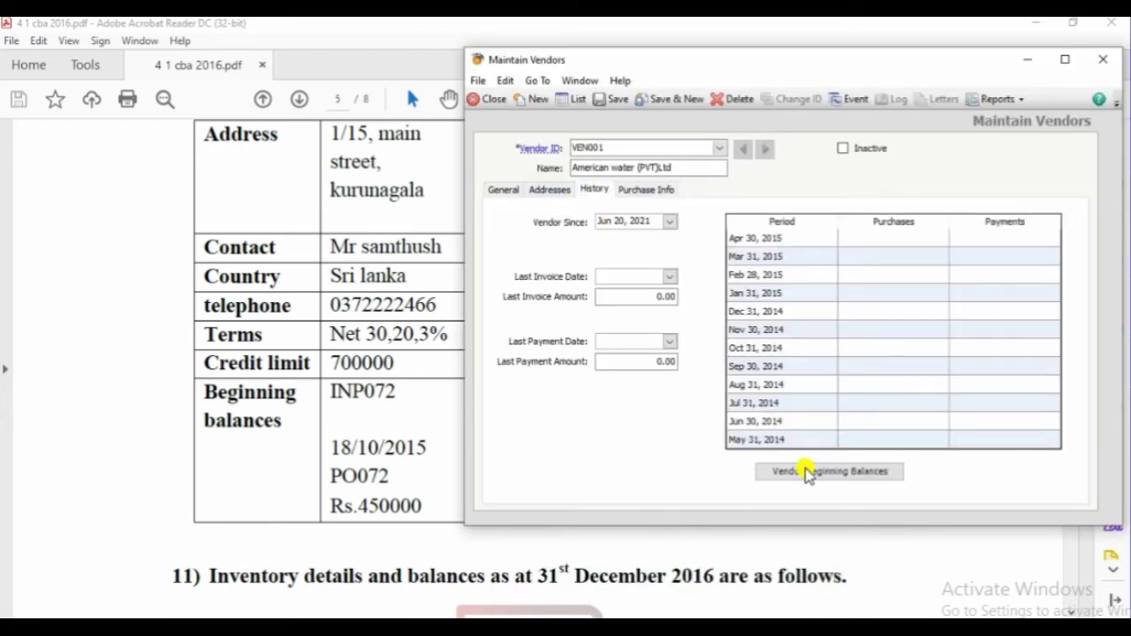
click(808, 475)
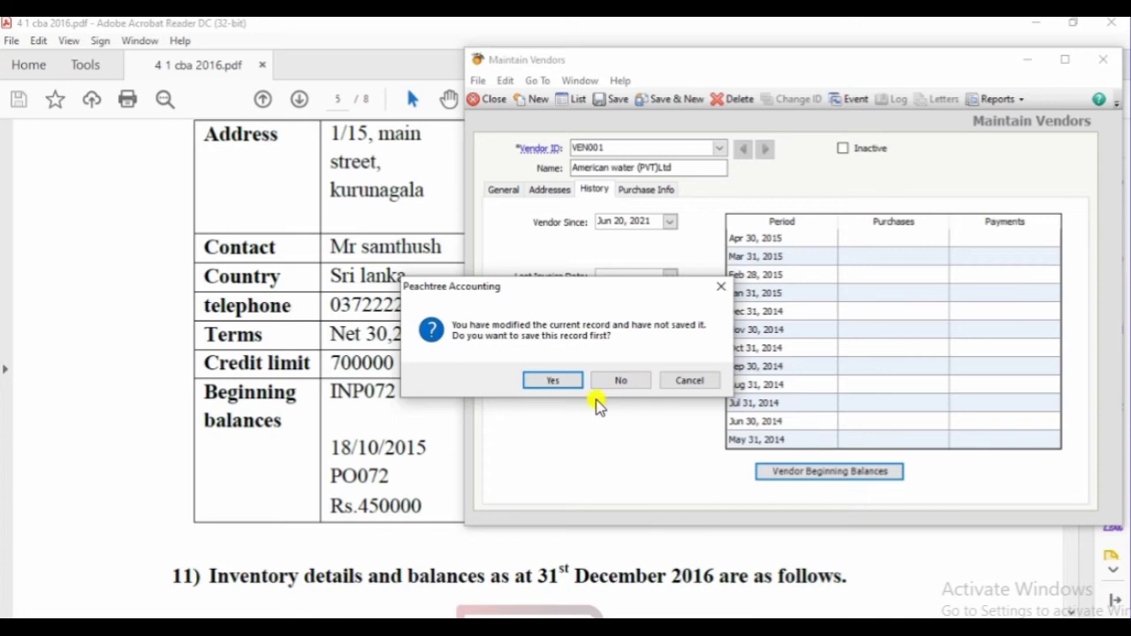
click(554, 381)
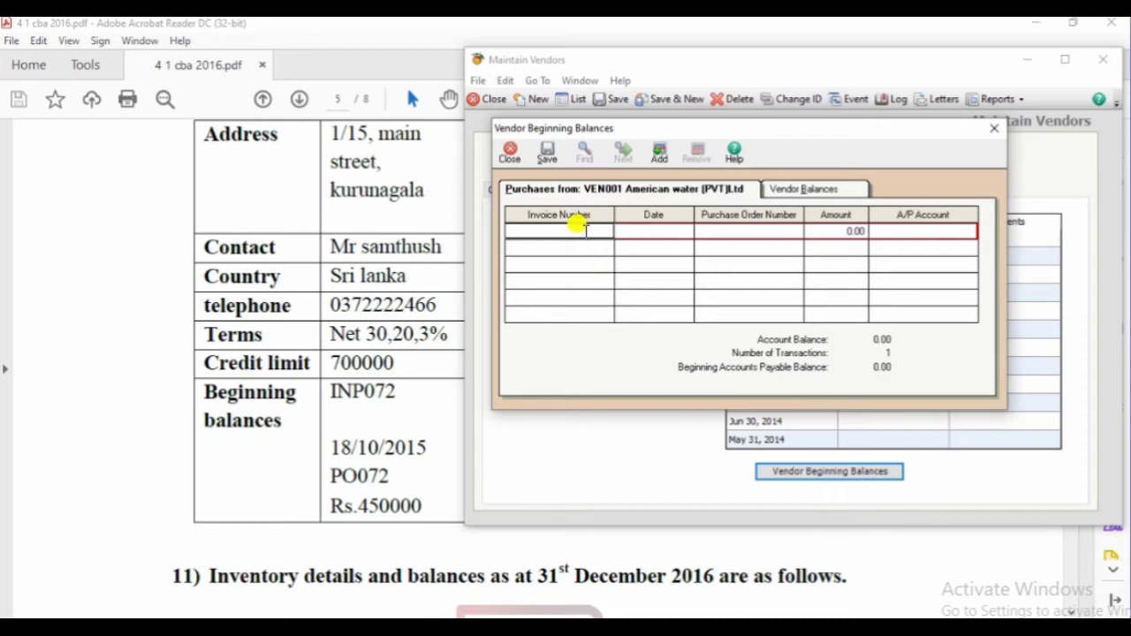
Enter invoice INP072 dated 18/10/2015, PO072, amount 450000
click(583, 227)
text(INP)
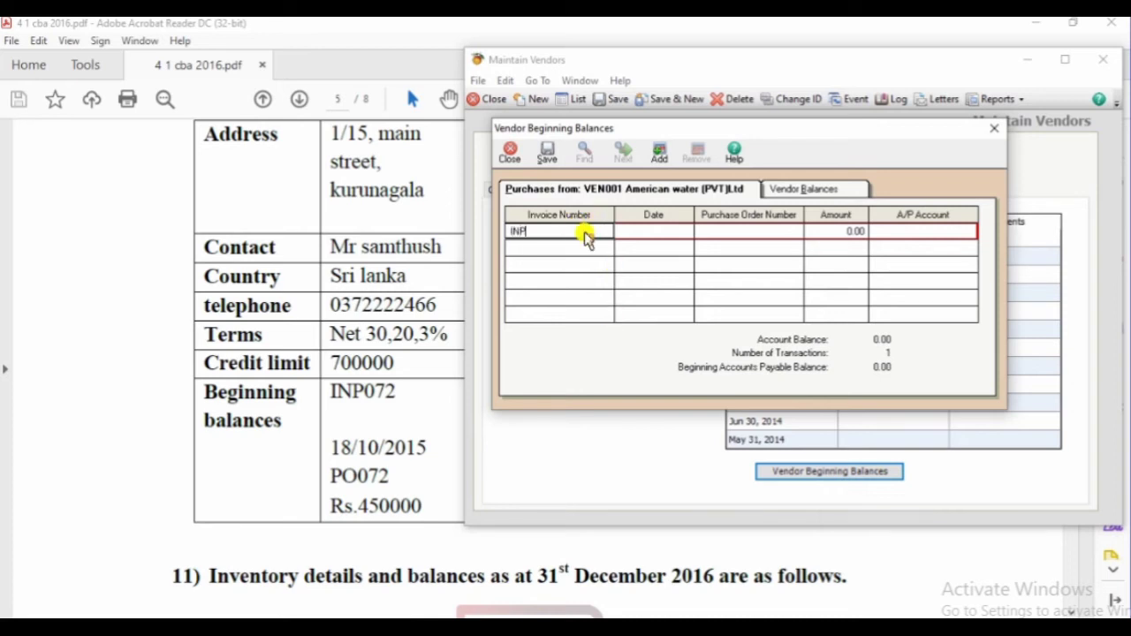
text(072)
key(Tab)
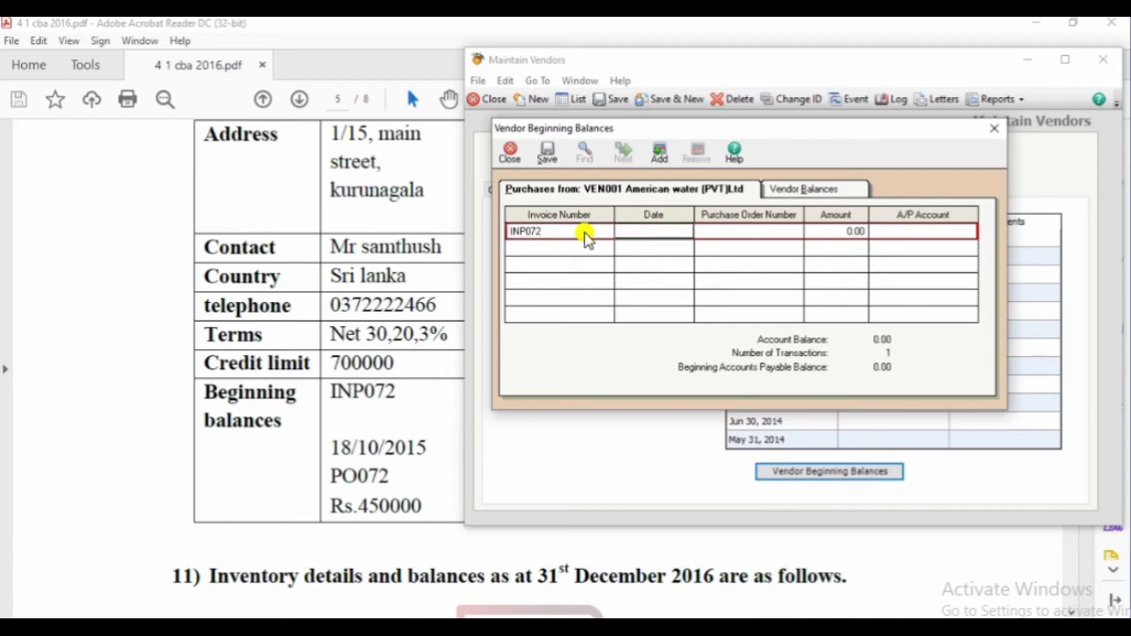
text(18/10/2015)
key(Tab)
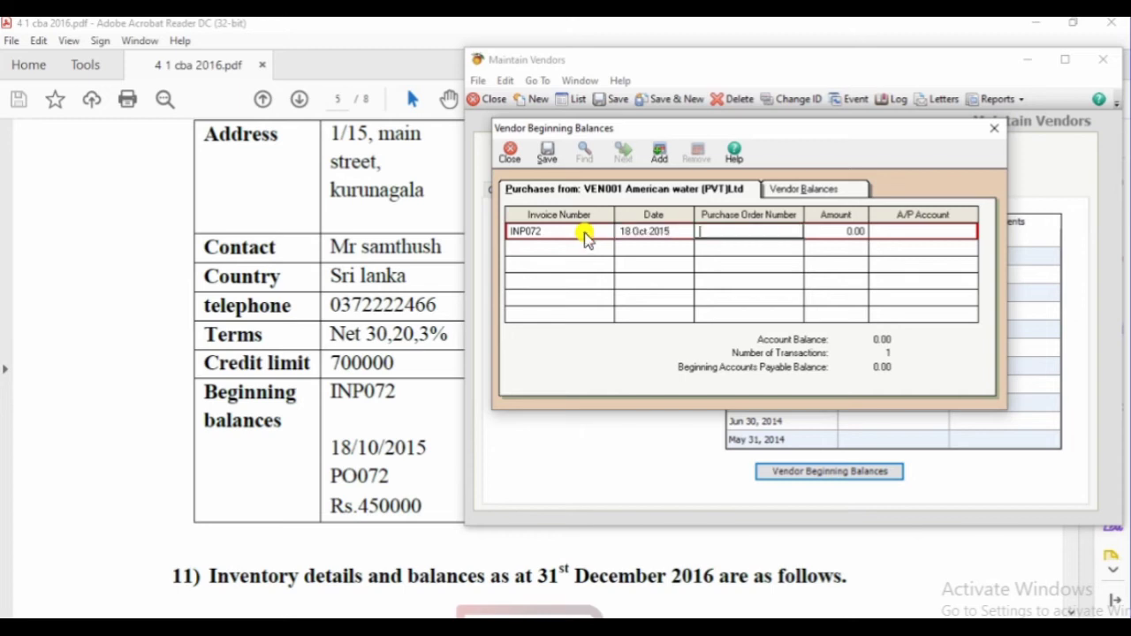
text(PO072)
key(Tab)
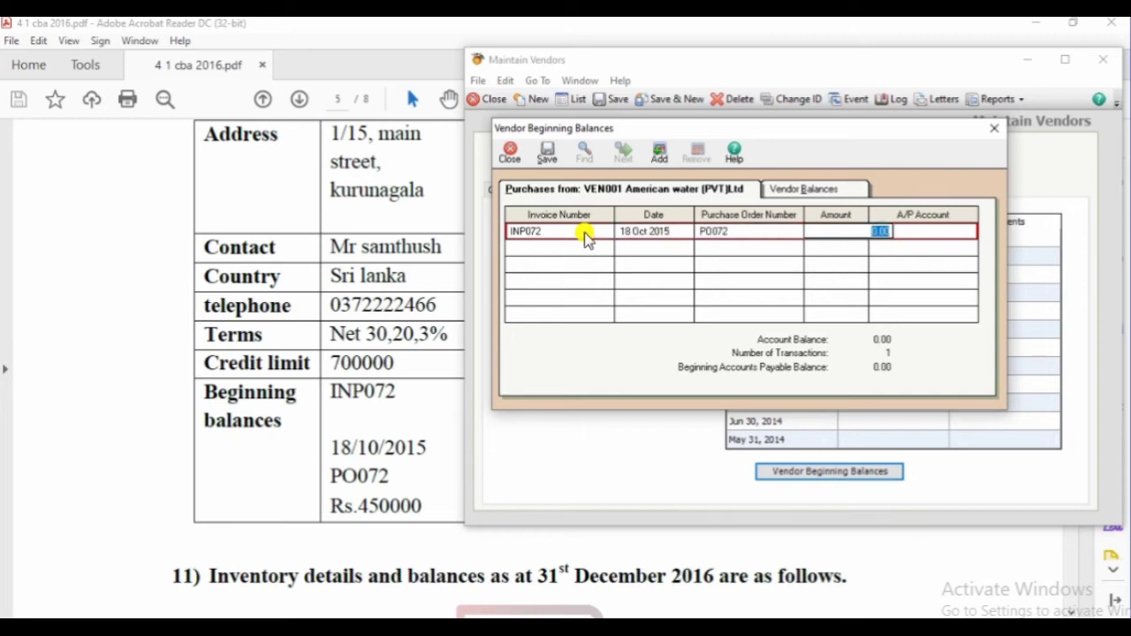
text(450000)
key(Tab)
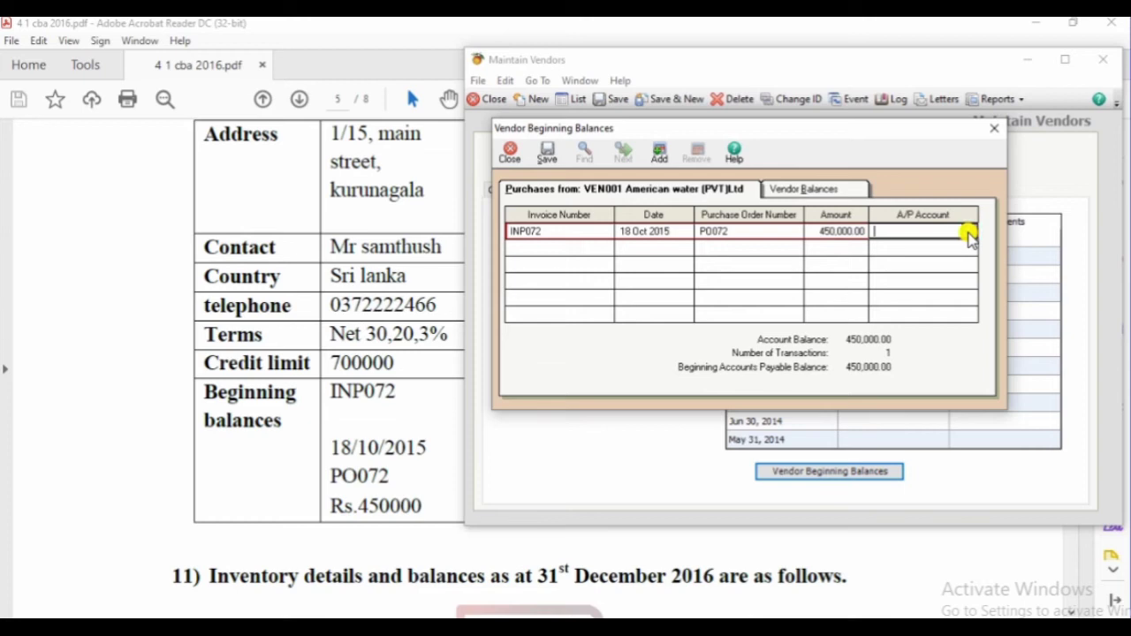
Post the balance to A/P account 1600 Account payable and save the entry
click(969, 233)
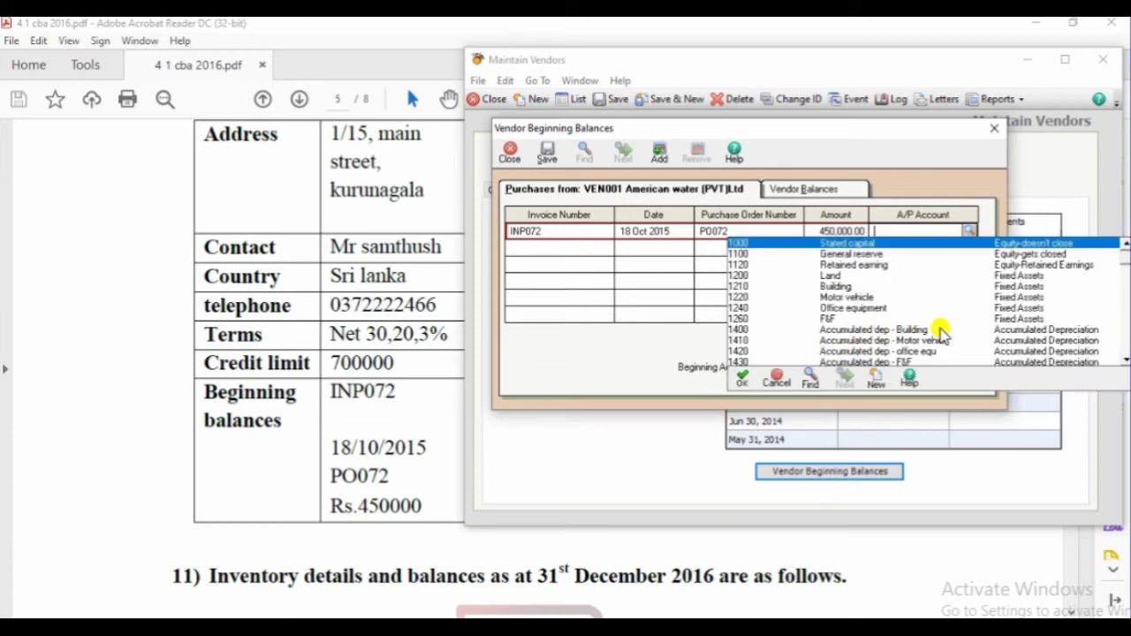
click(1122, 360)
click(1122, 360)
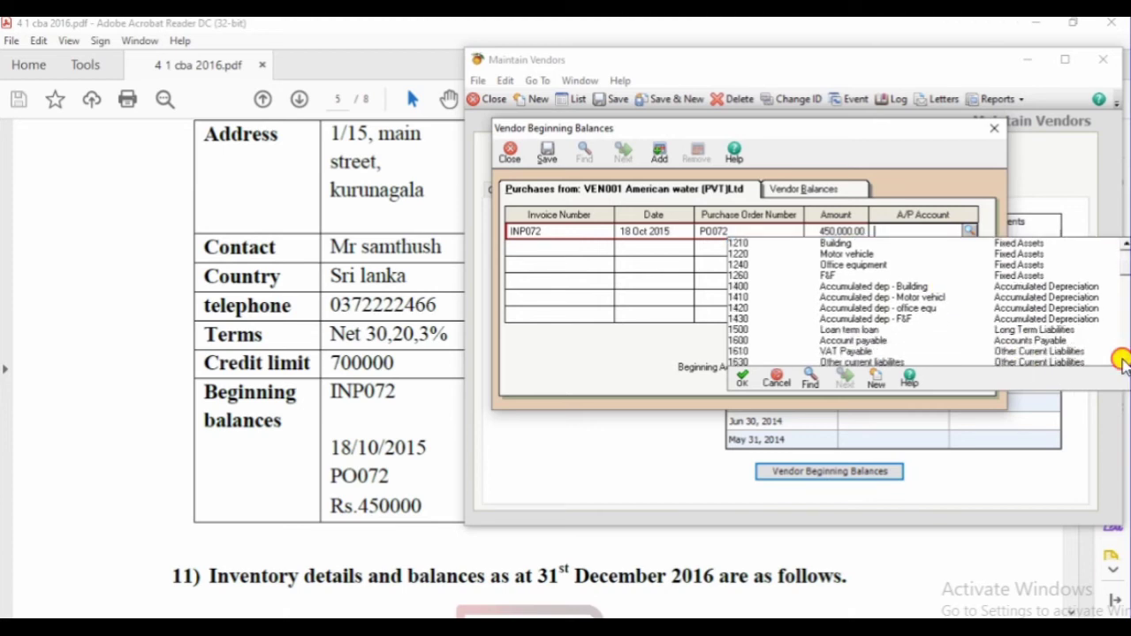
scroll(1122, 361, down, 5)
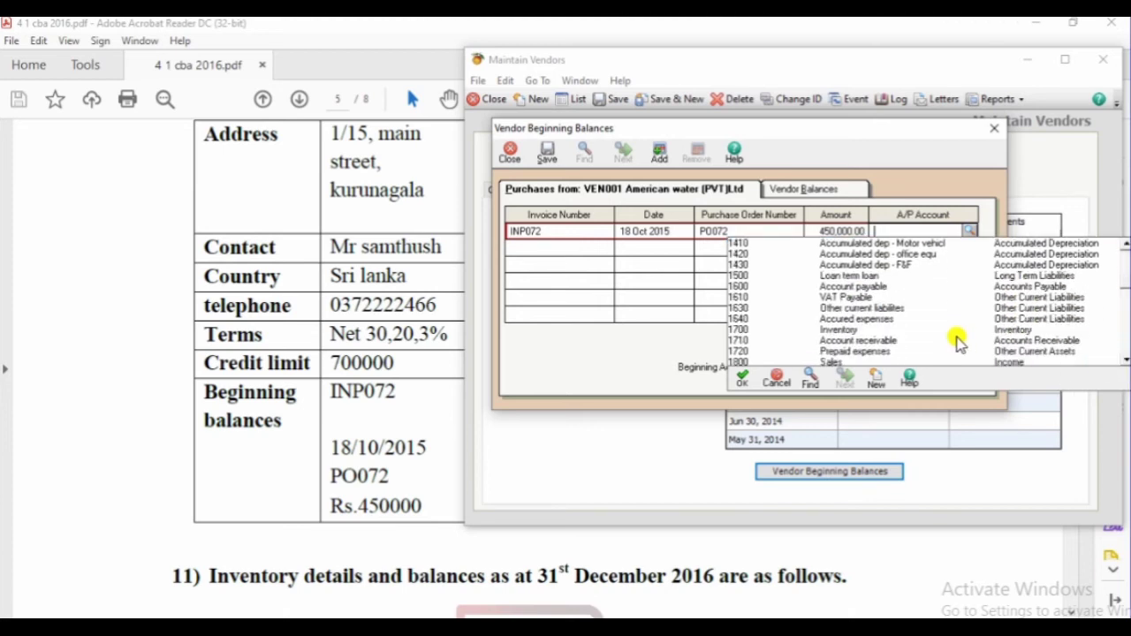
double_click(870, 287)
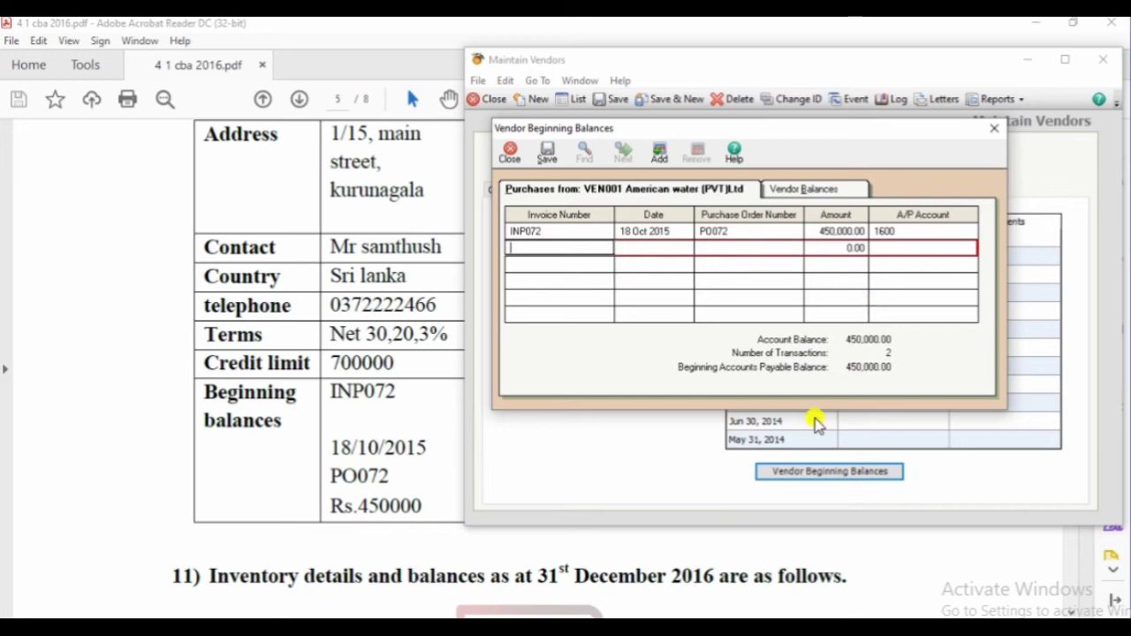
click(547, 152)
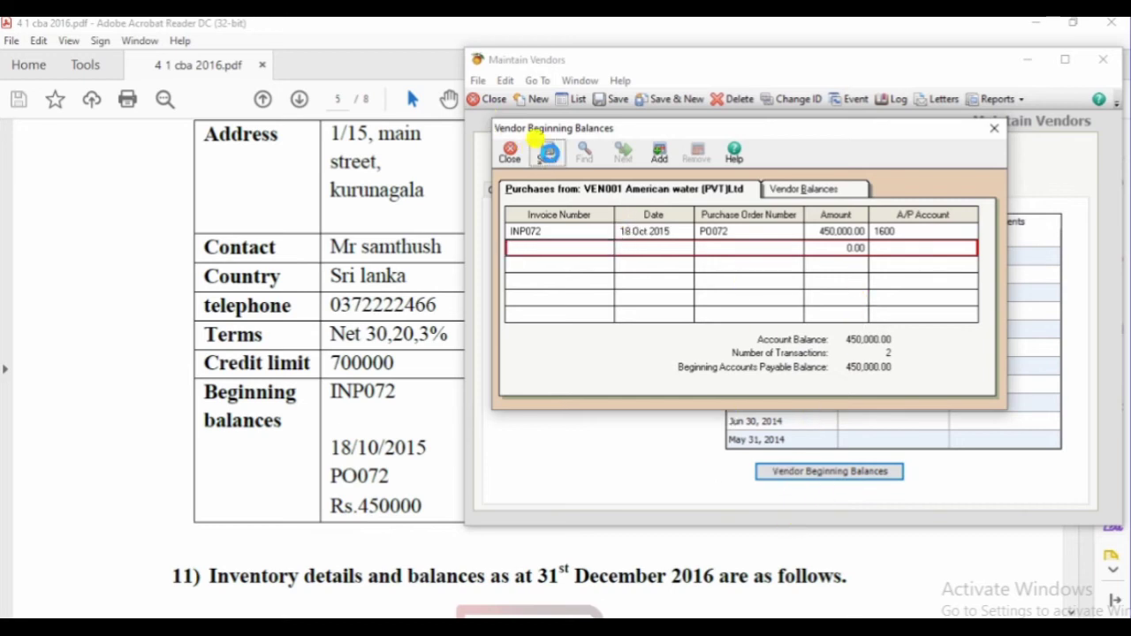
Close the beginning balances window and review the vendor table in the PDF
click(996, 130)
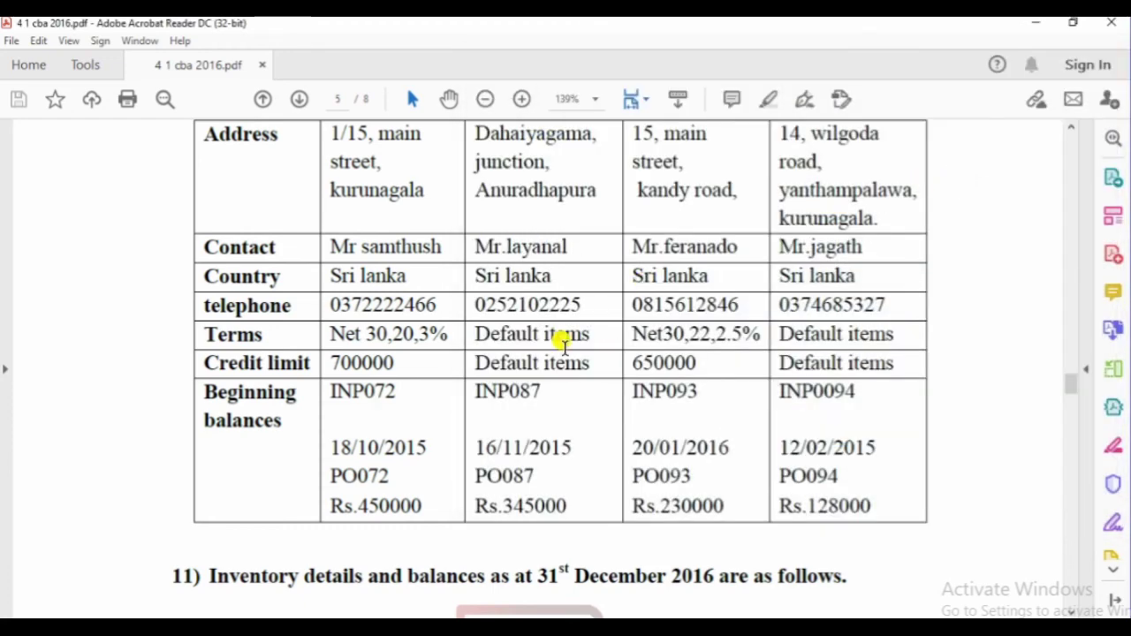
scroll(399, 292, up, 6)
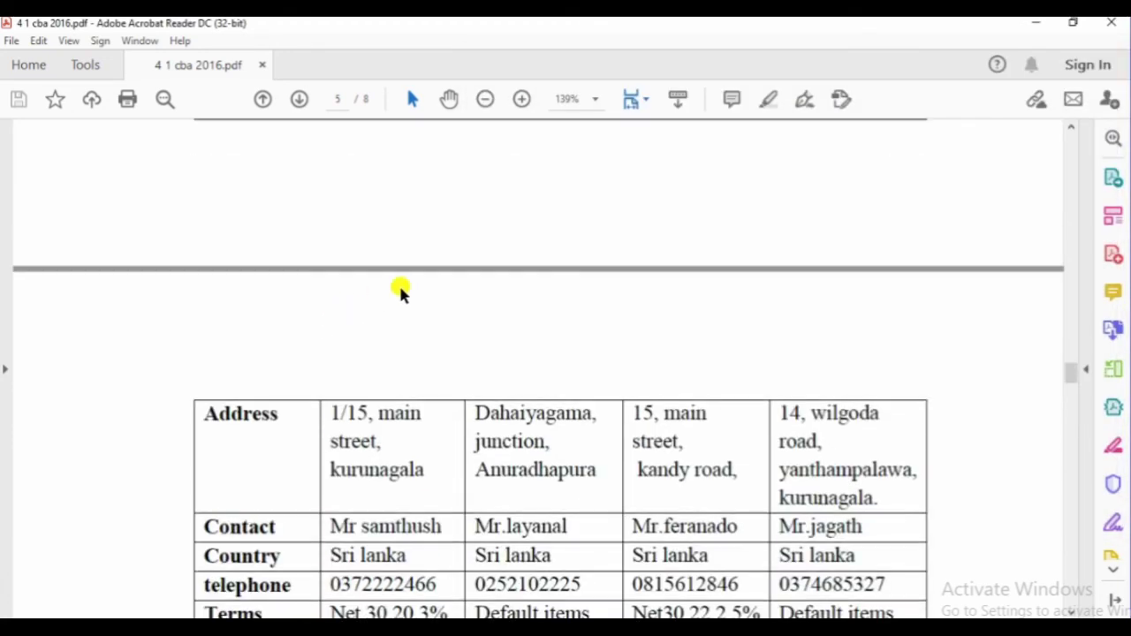
scroll(598, 364, down, 5)
scroll(598, 365, down, 3)
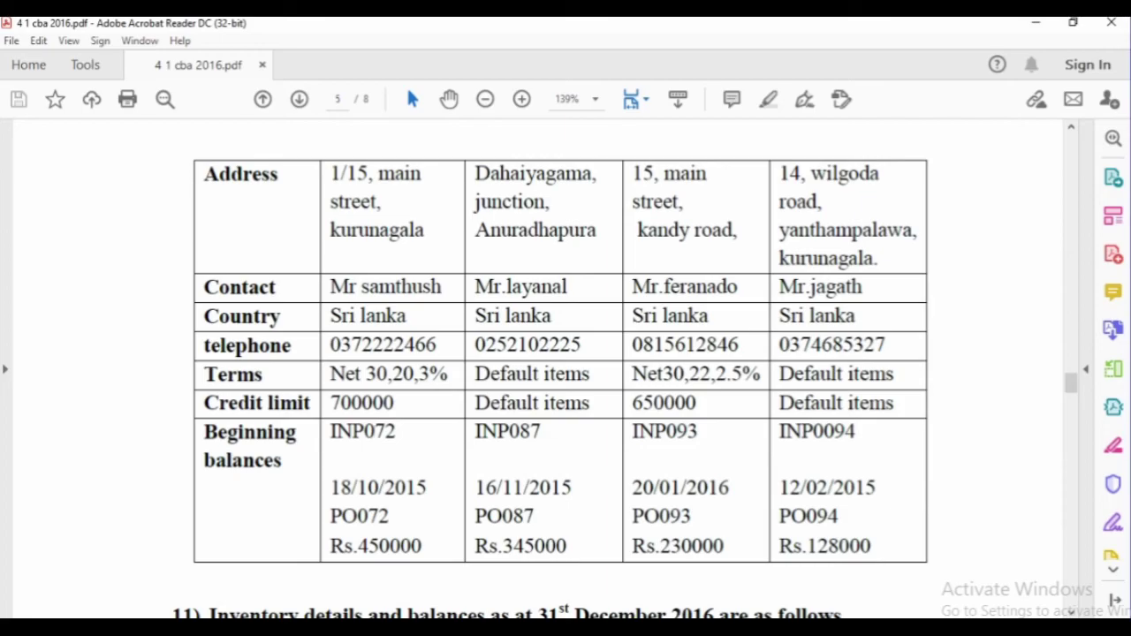
key(alt+Tab)
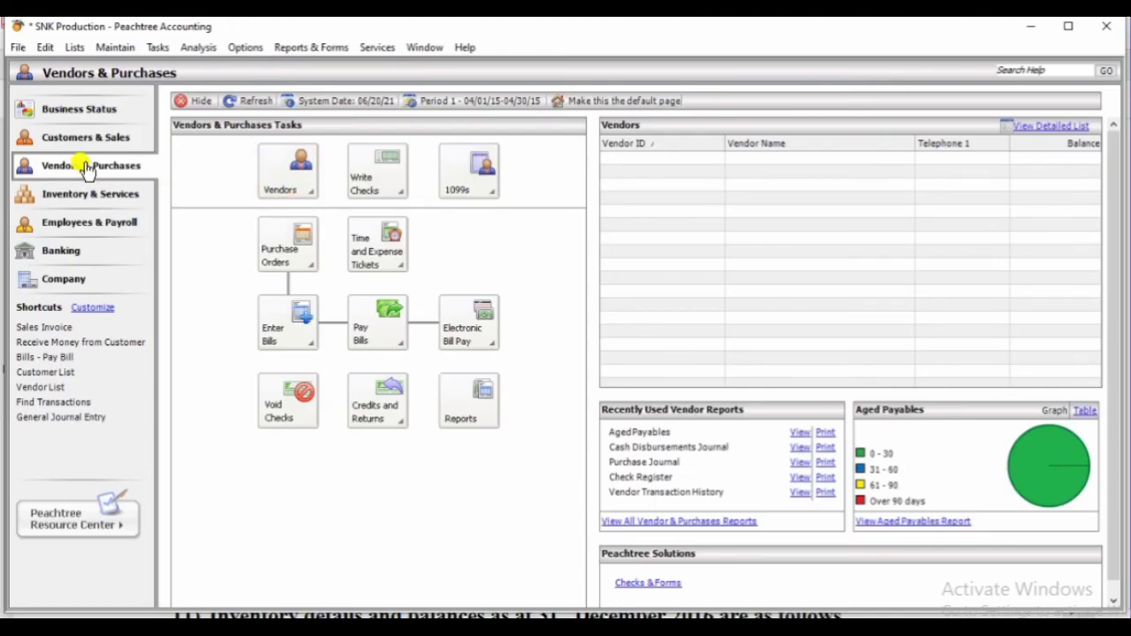
Open the Vendor List via View and Edit Vendors to confirm VEN001's 450,000.00 balance
click(309, 193)
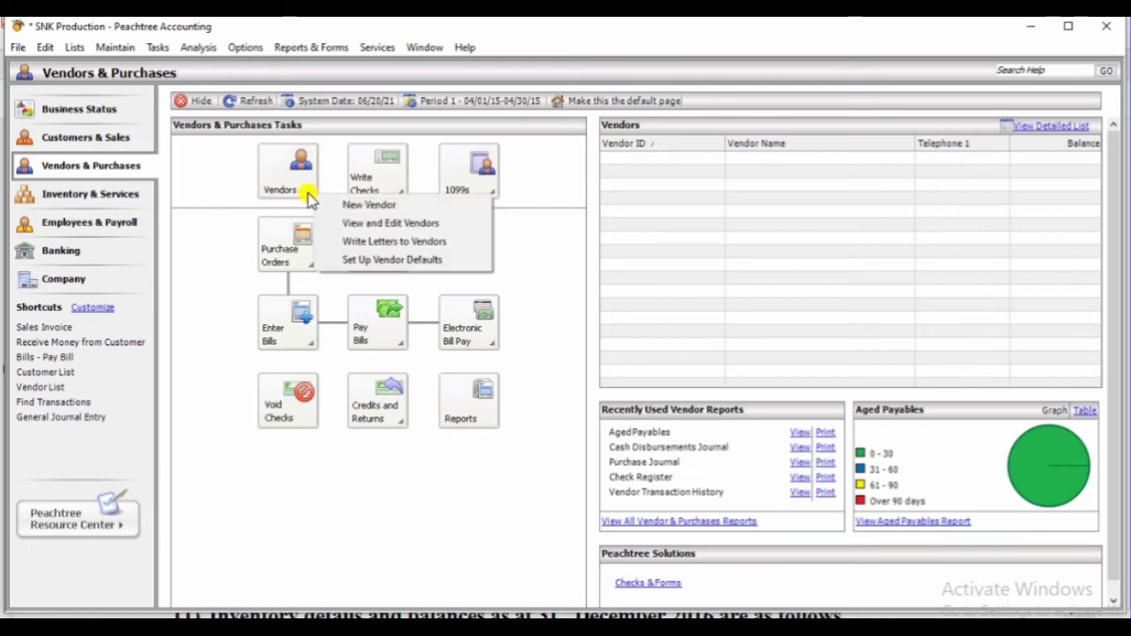
click(373, 223)
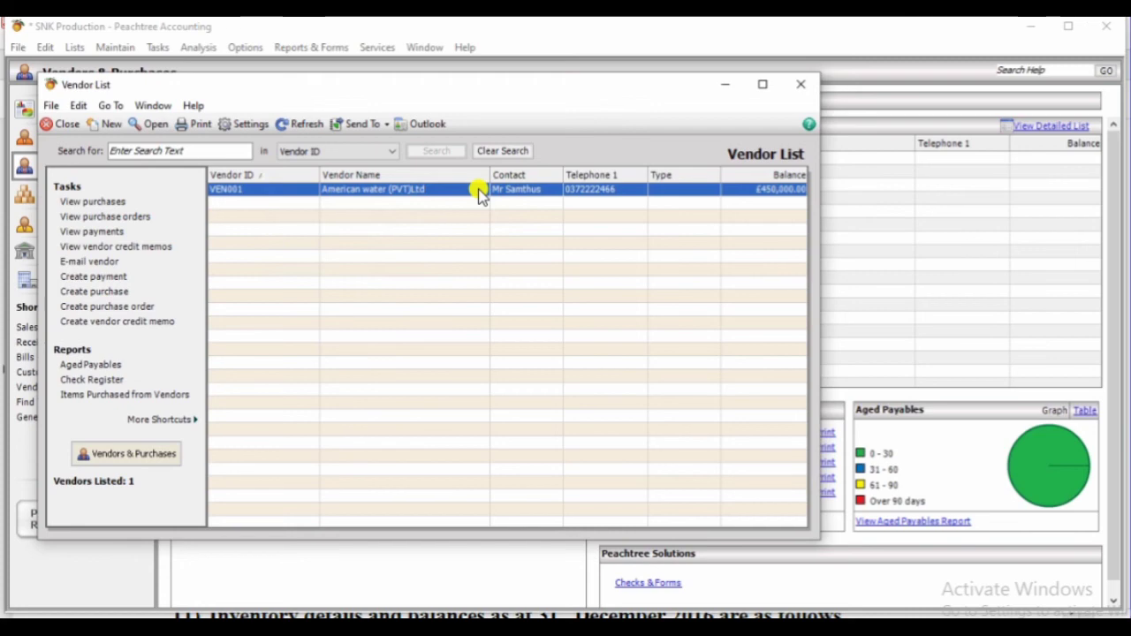
click(802, 85)
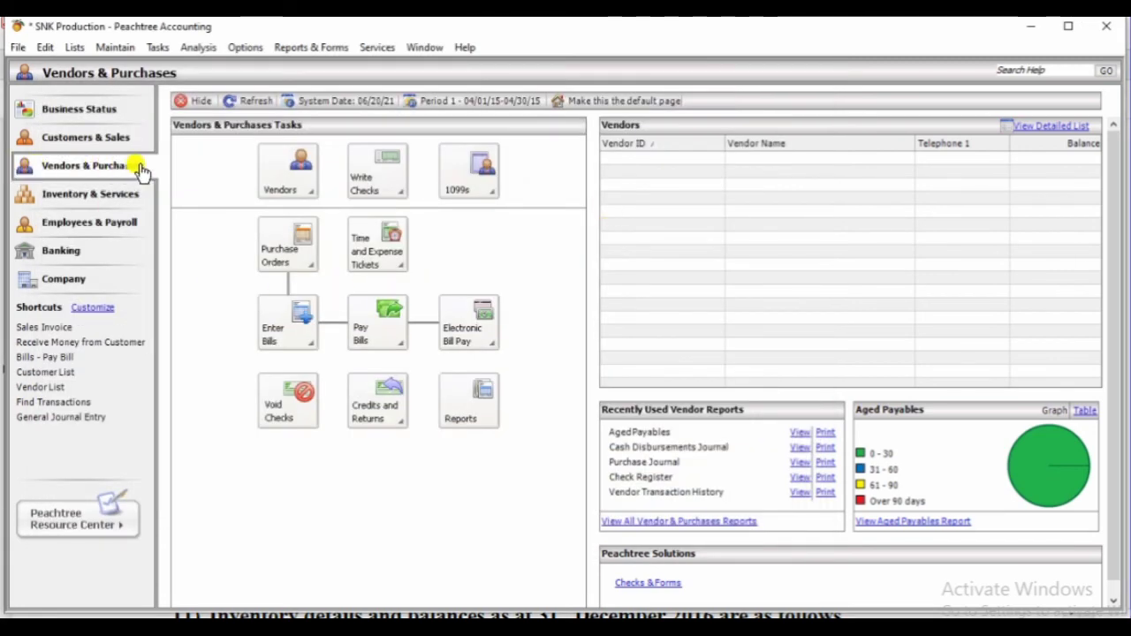
click(309, 184)
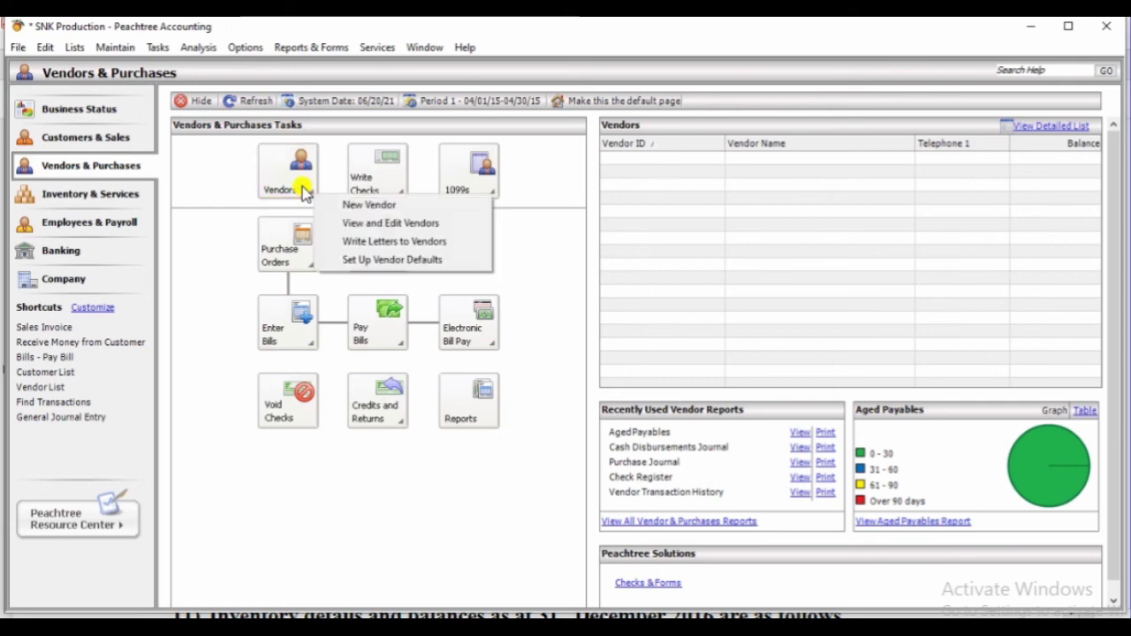
click(358, 225)
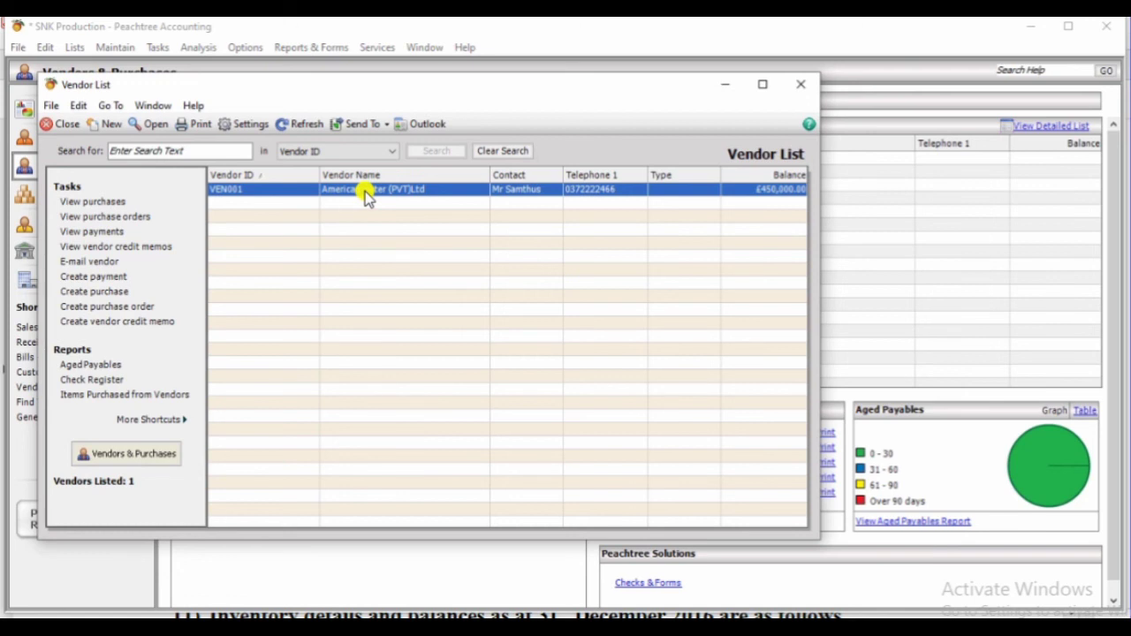
click(363, 191)
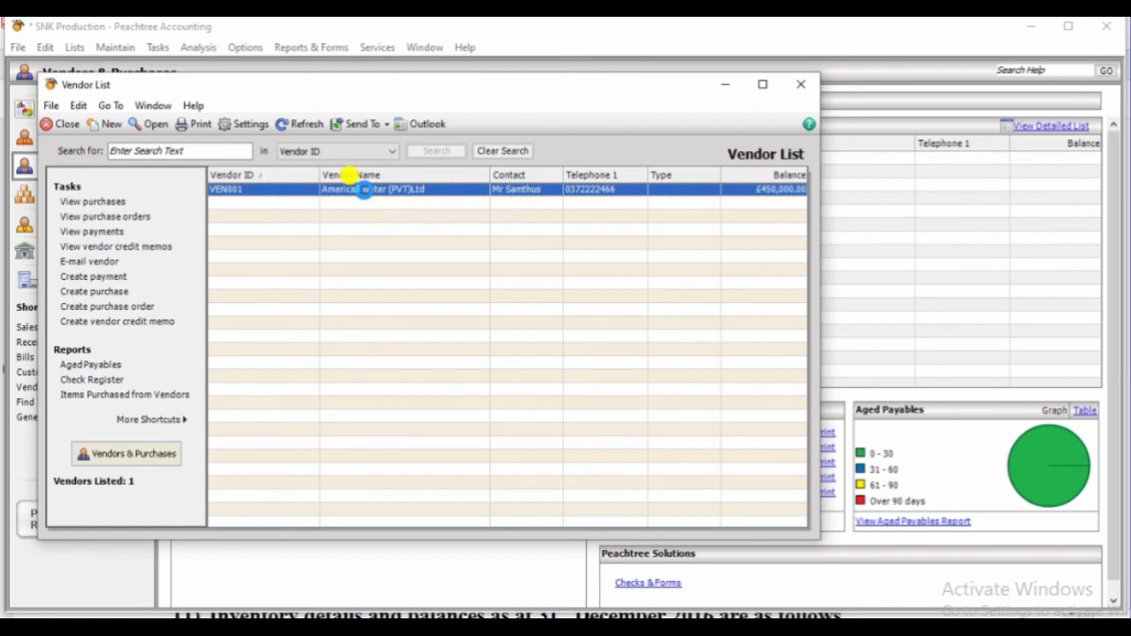
double_click(365, 193)
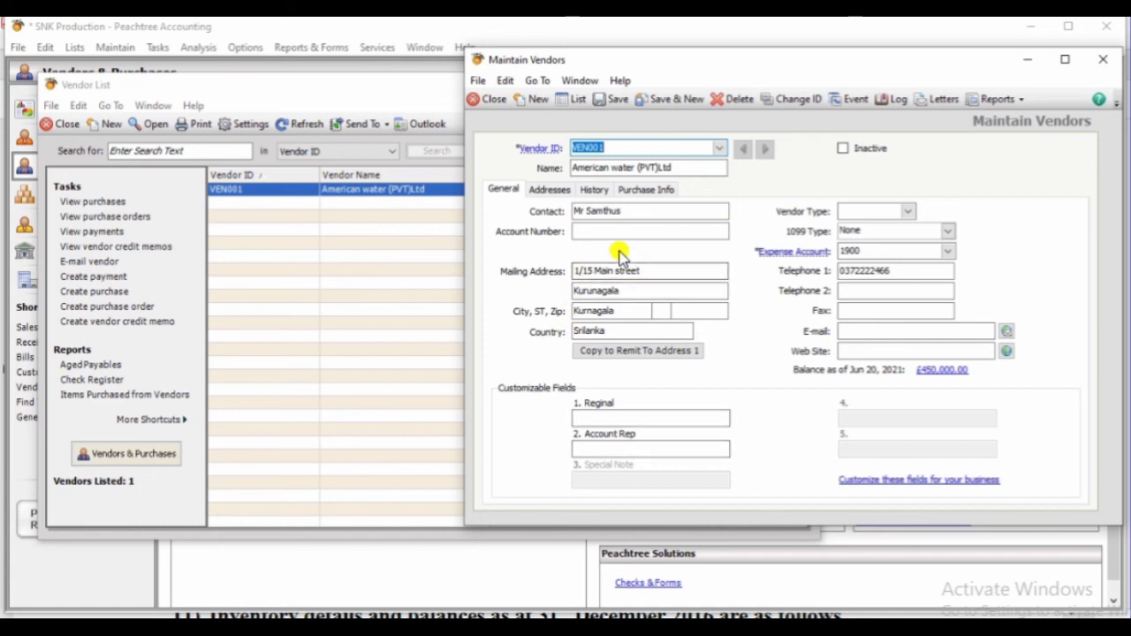
drag(574, 270, 648, 270)
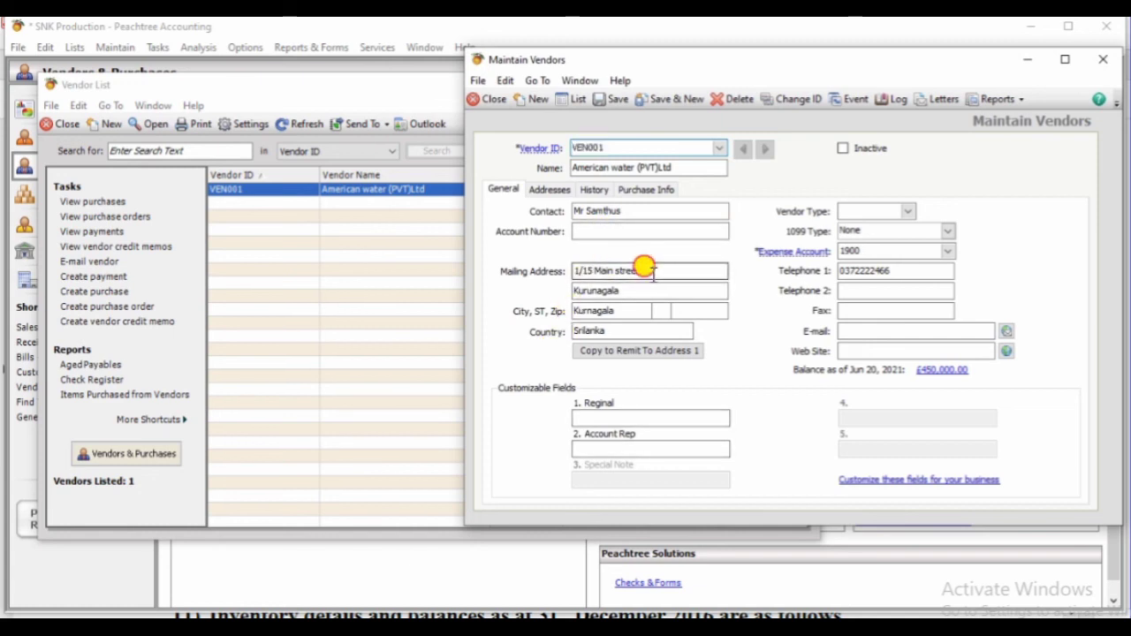